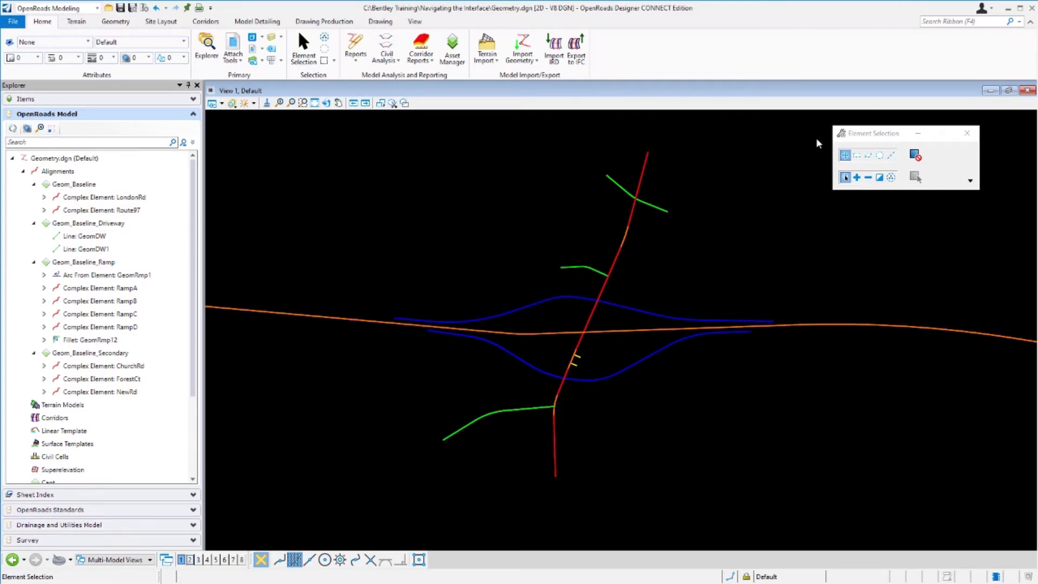
- Turn on the display of the six references from Corridor-SR97.dgn through Corridor-Bridge.dgn and close the References dialog
{"action": "left_click", "coordinate": [267, 102]}
{"action": "left_click", "coordinate": [291, 103]}
{"action": "left_click", "coordinate": [239, 66]}
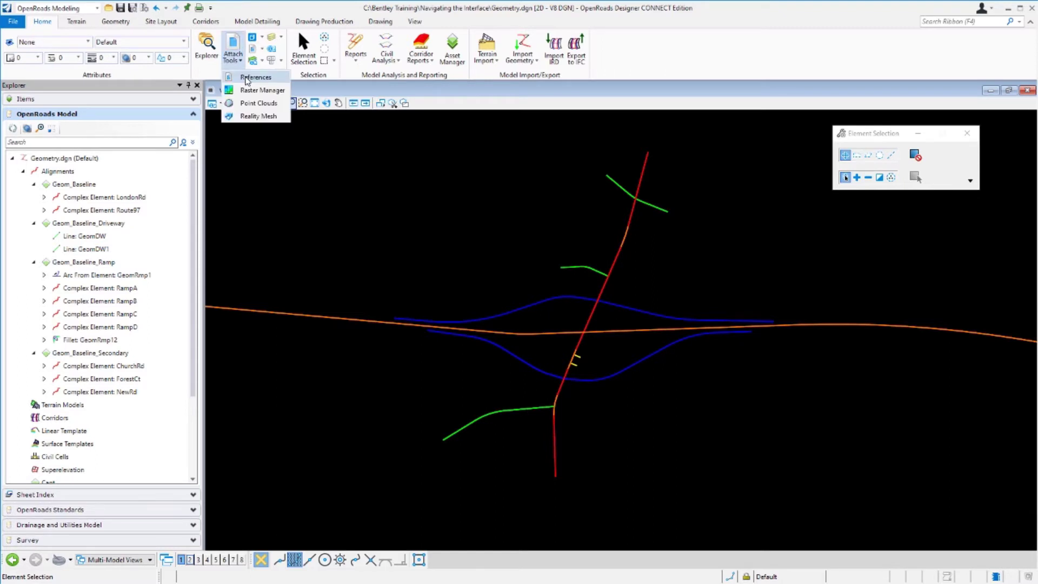
{"action": "left_click", "coordinate": [252, 77]}
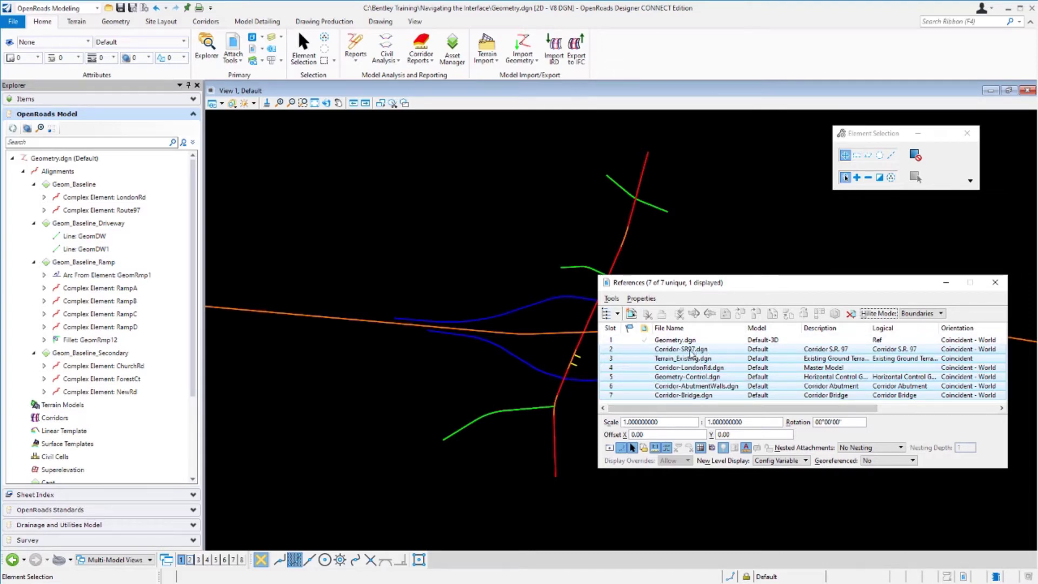
{"action": "left_click", "coordinate": [690, 354]}
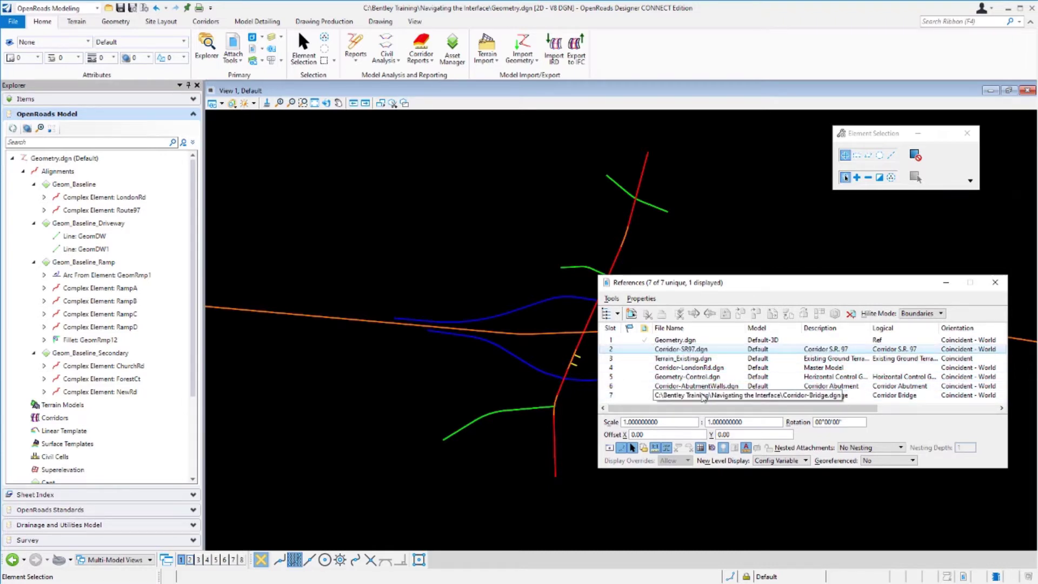
{"action": "left_click", "coordinate": [702, 396], "text": "shift"}
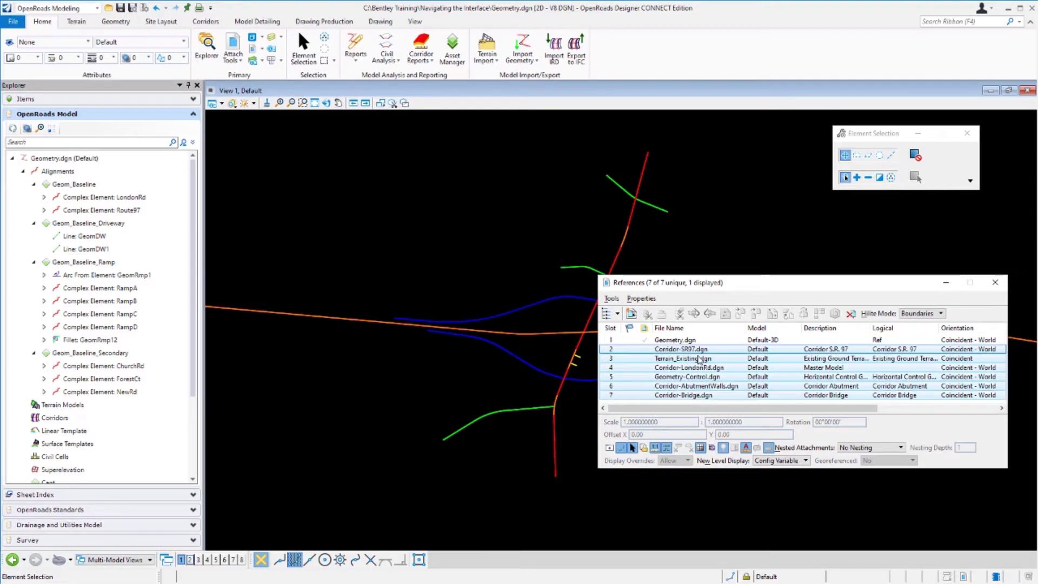
{"action": "left_click", "coordinate": [610, 449]}
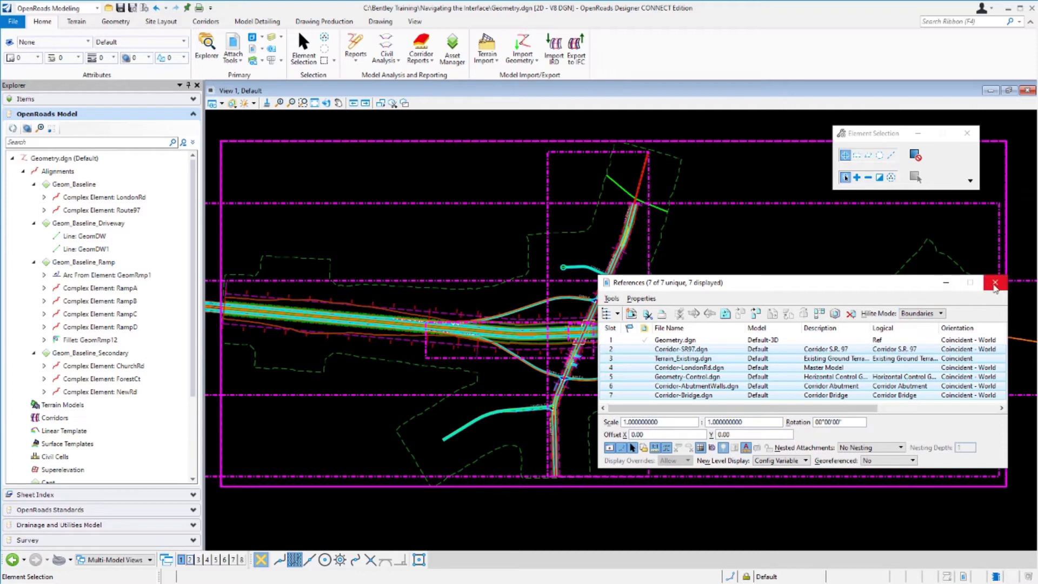
{"action": "left_click", "coordinate": [994, 284]}
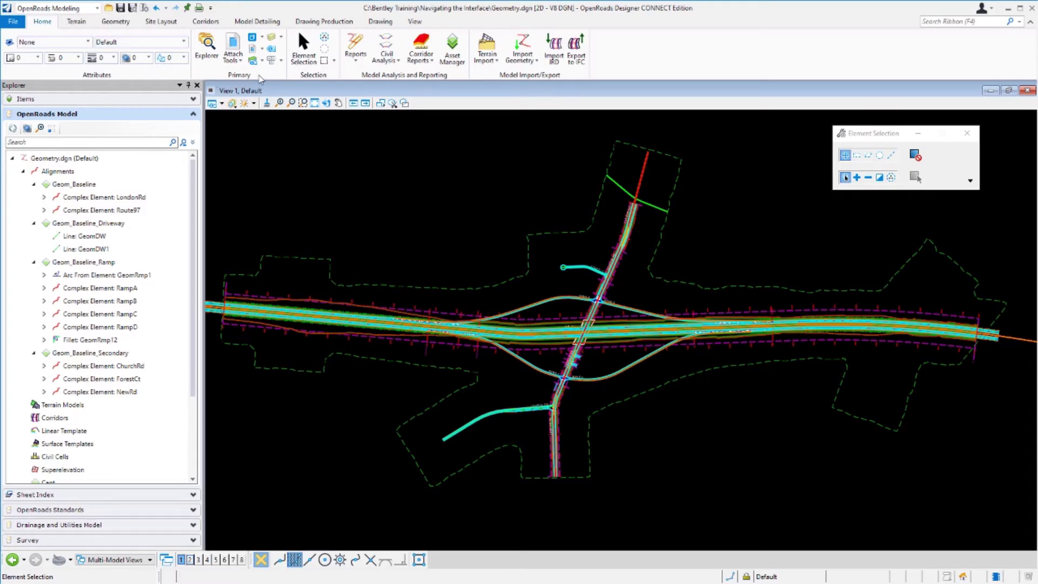
- Open the Models list and switch the workspace to the 2 Views Plan/3D layout
{"action": "left_click", "coordinate": [253, 42]}
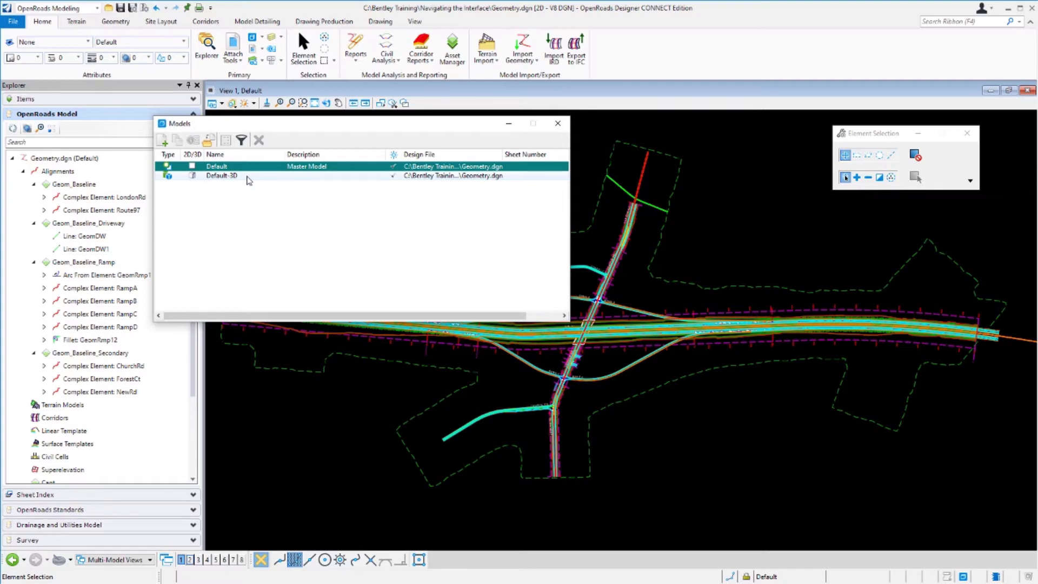
{"action": "left_click", "coordinate": [717, 192]}
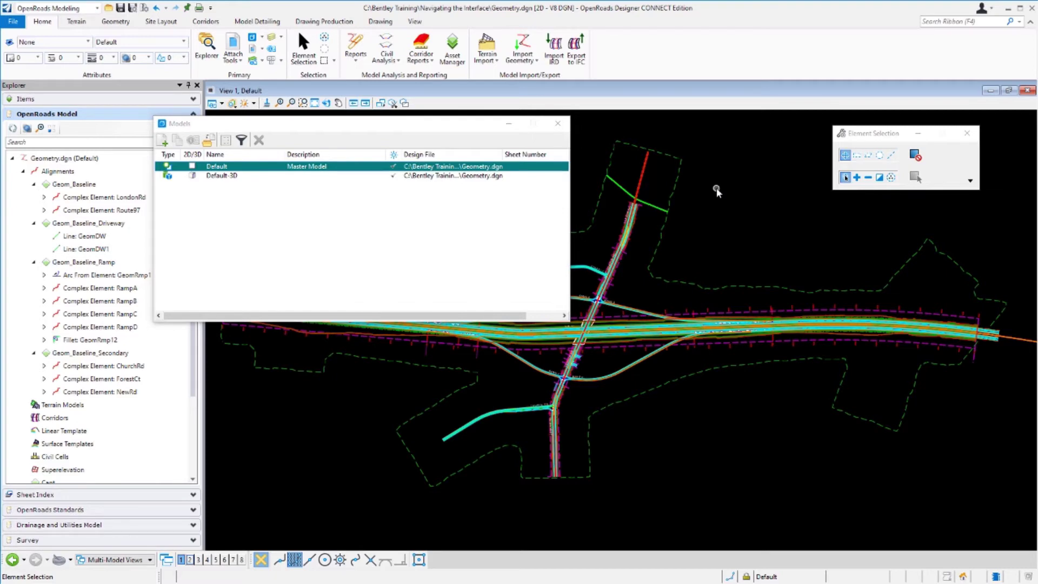
{"action": "right_click", "coordinate": [722, 193]}
{"action": "mouse_move", "coordinate": [756, 200]}
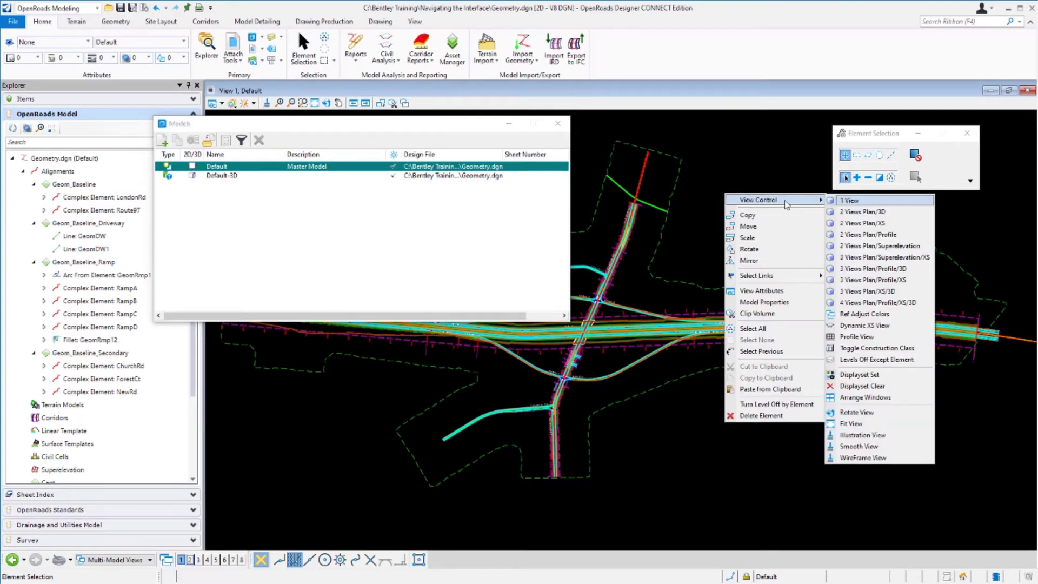
{"action": "left_click", "coordinate": [861, 218]}
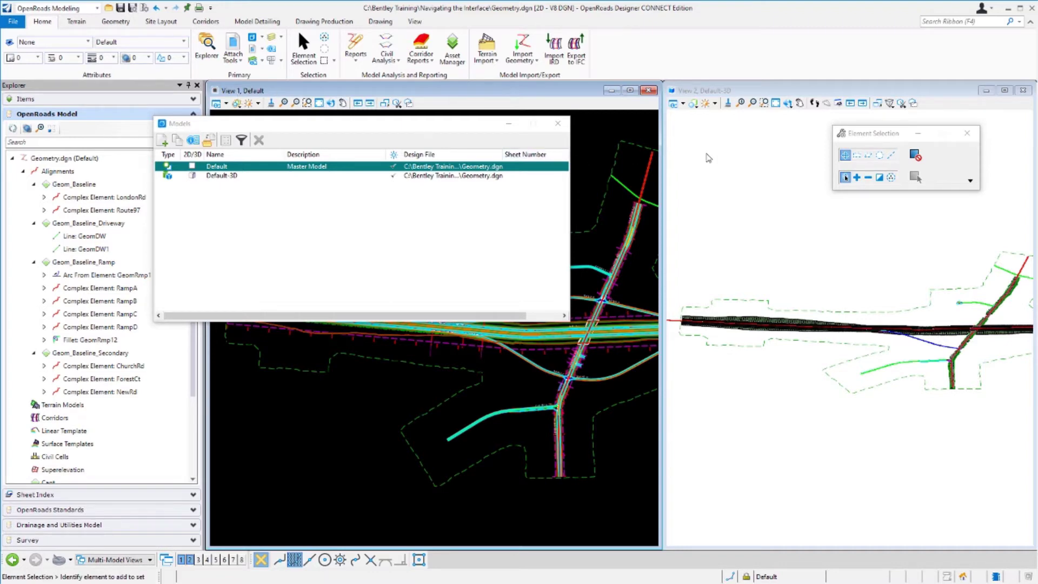
- Alternate the active view between Default and Default-3D to compare the active model in the Models list, and close the list
{"action": "left_click", "coordinate": [708, 157]}
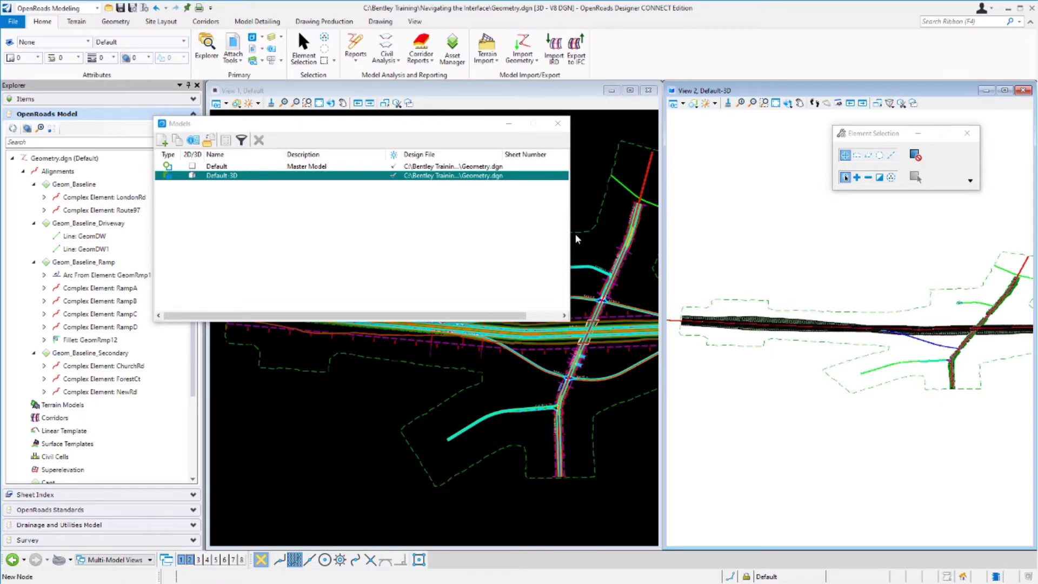
{"action": "left_click", "coordinate": [594, 141]}
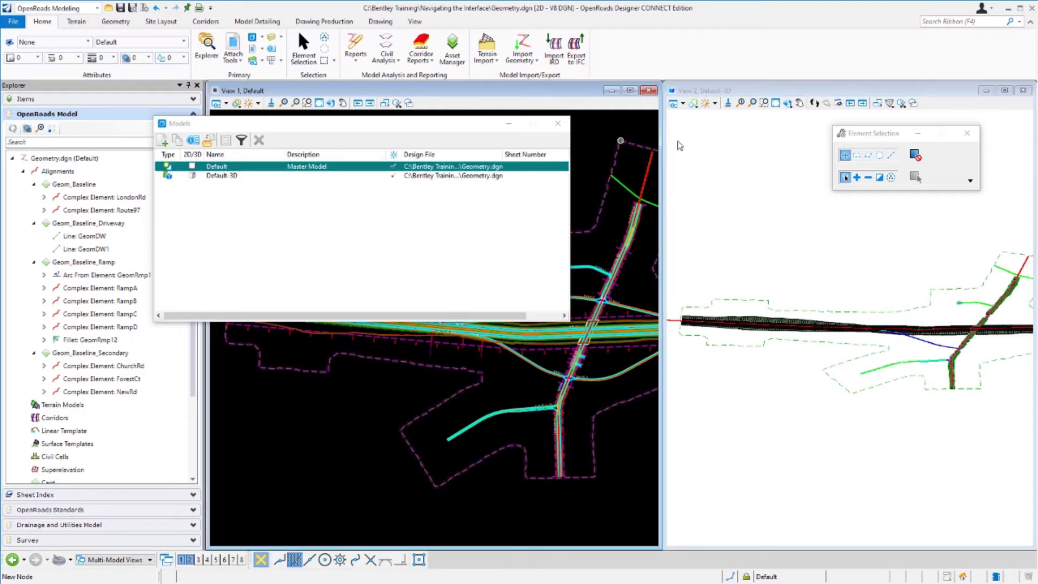
{"action": "left_click", "coordinate": [717, 149]}
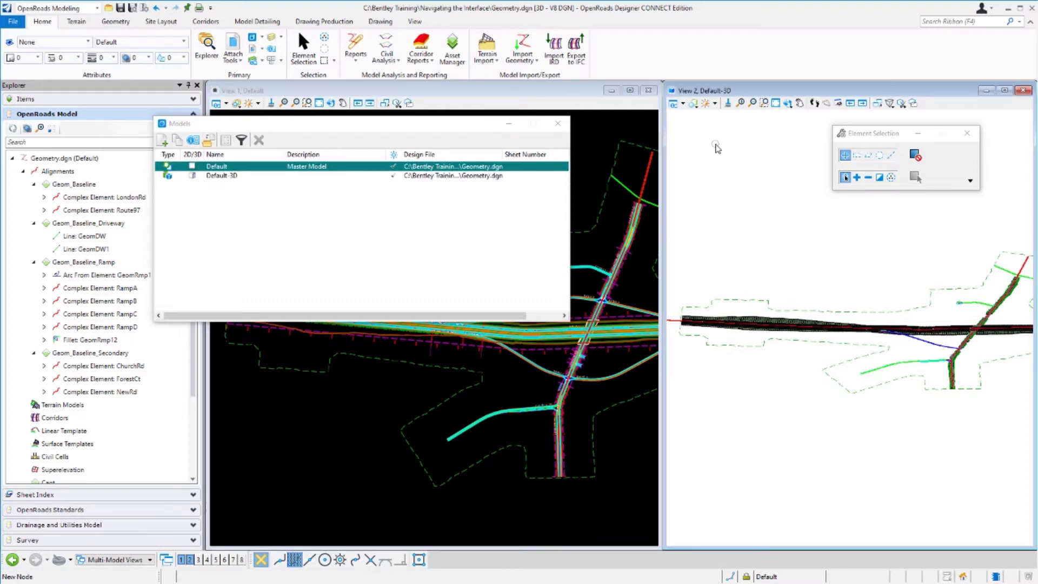
{"action": "left_click", "coordinate": [598, 142]}
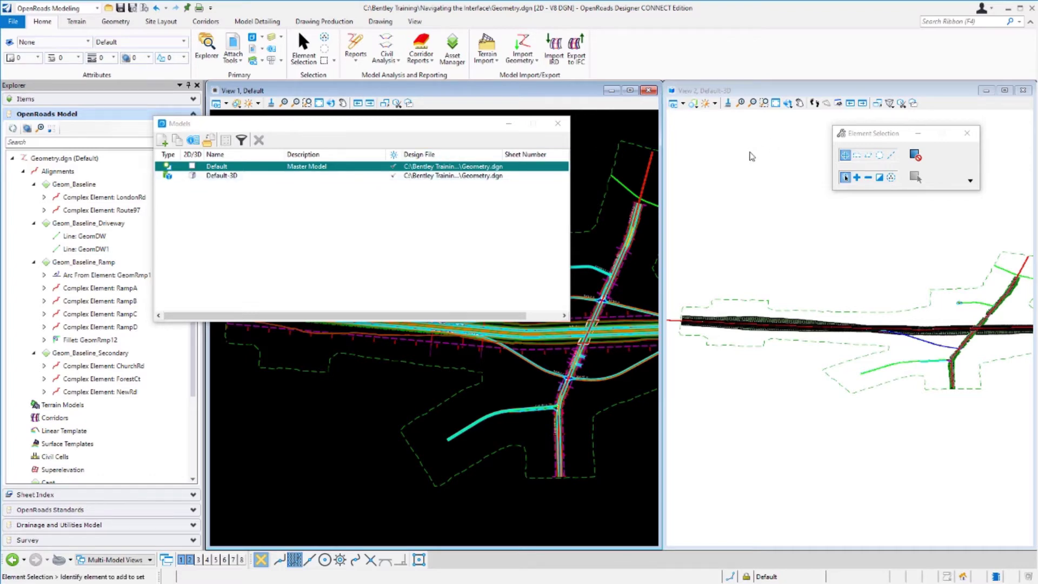
{"action": "left_click", "coordinate": [711, 177]}
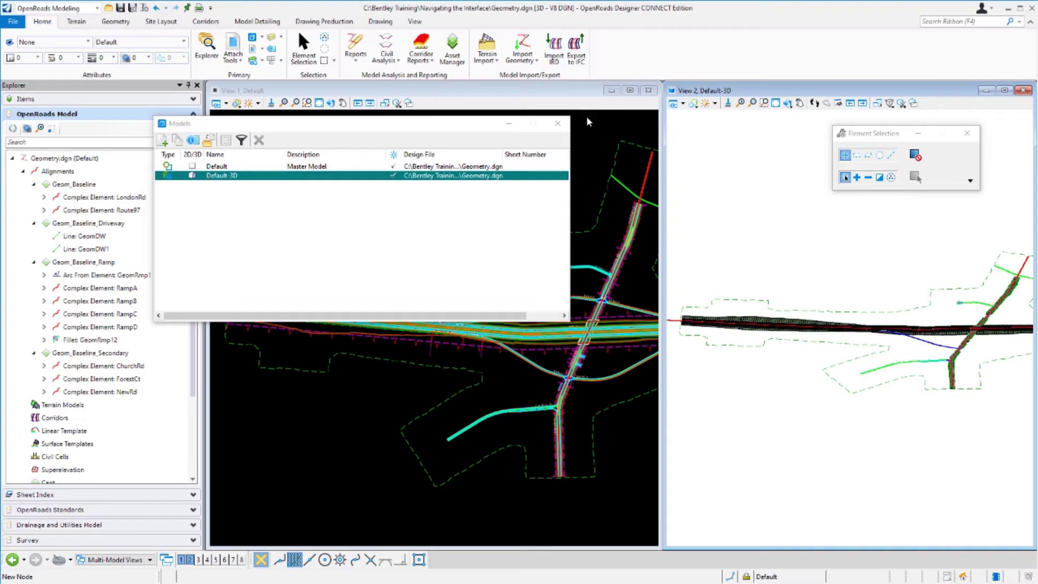
{"action": "left_click", "coordinate": [610, 125]}
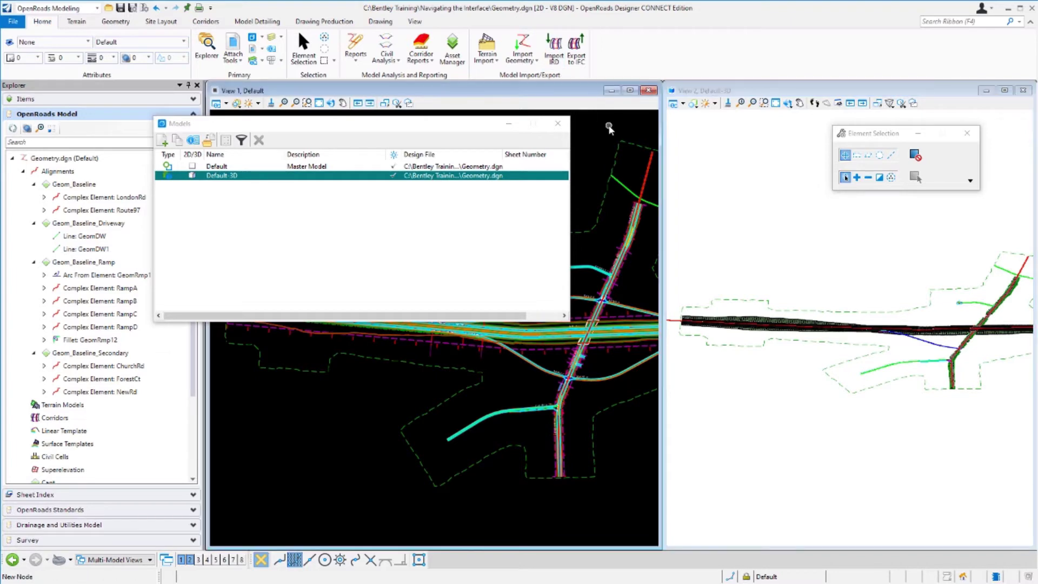
{"action": "left_click", "coordinate": [710, 136]}
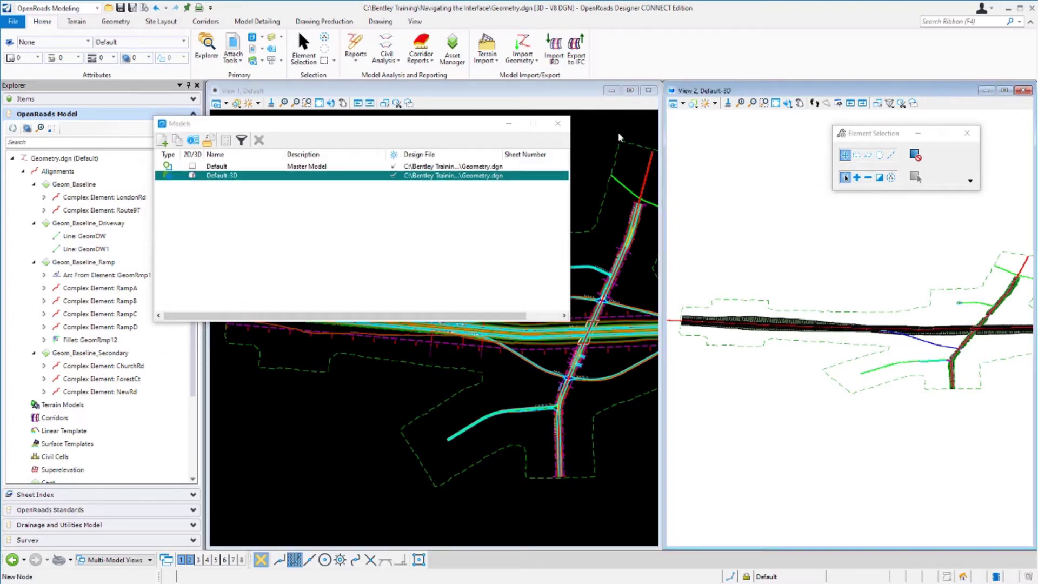
{"action": "left_click", "coordinate": [601, 136]}
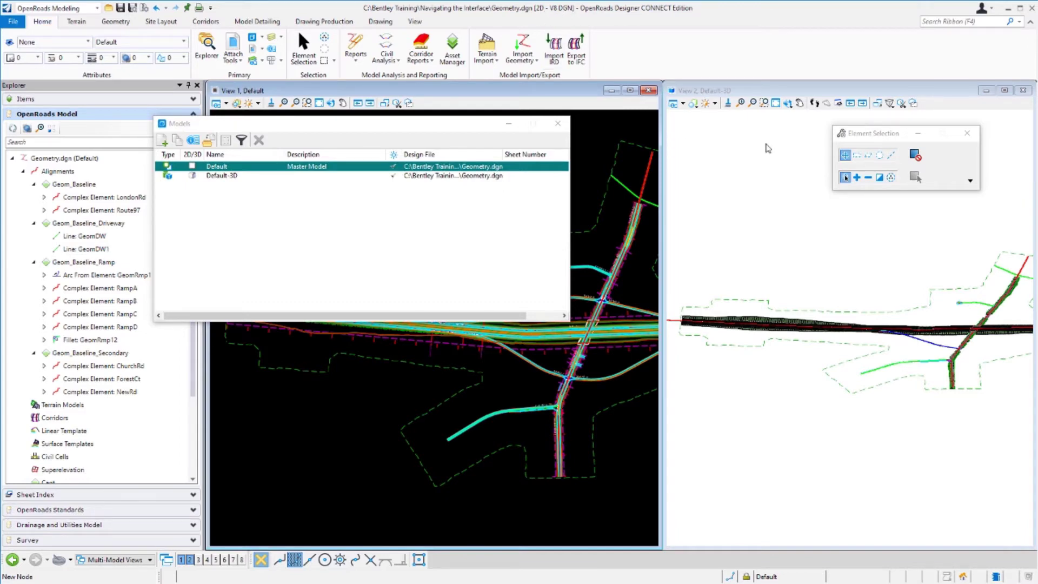
{"action": "left_click", "coordinate": [727, 150]}
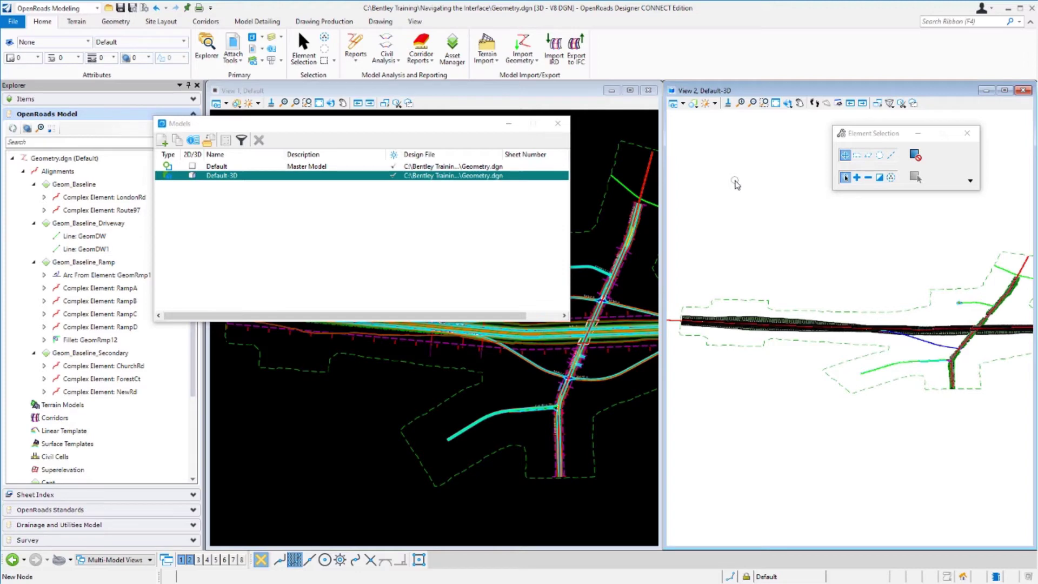
{"action": "left_click", "coordinate": [558, 123]}
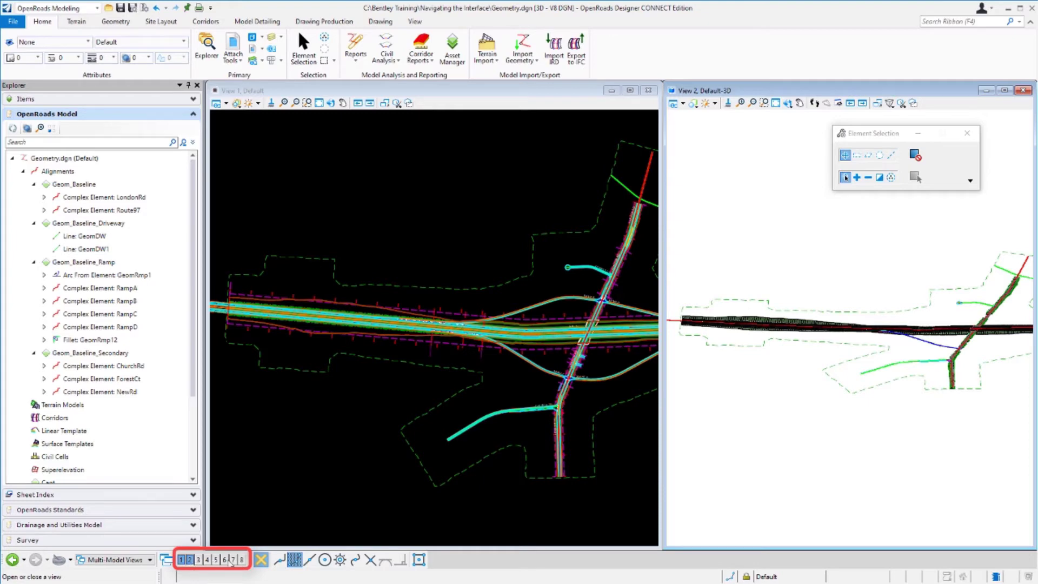
- Open views 3 through 8 in addition to the plan and 3D views
{"action": "left_click", "coordinate": [199, 561]}
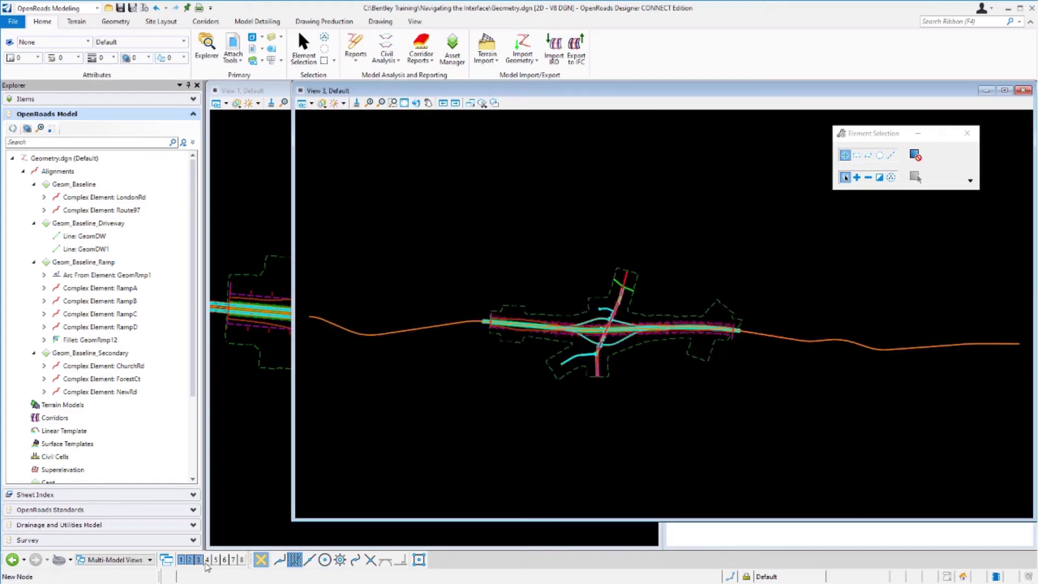
{"action": "left_click", "coordinate": [207, 562]}
{"action": "left_click", "coordinate": [215, 563]}
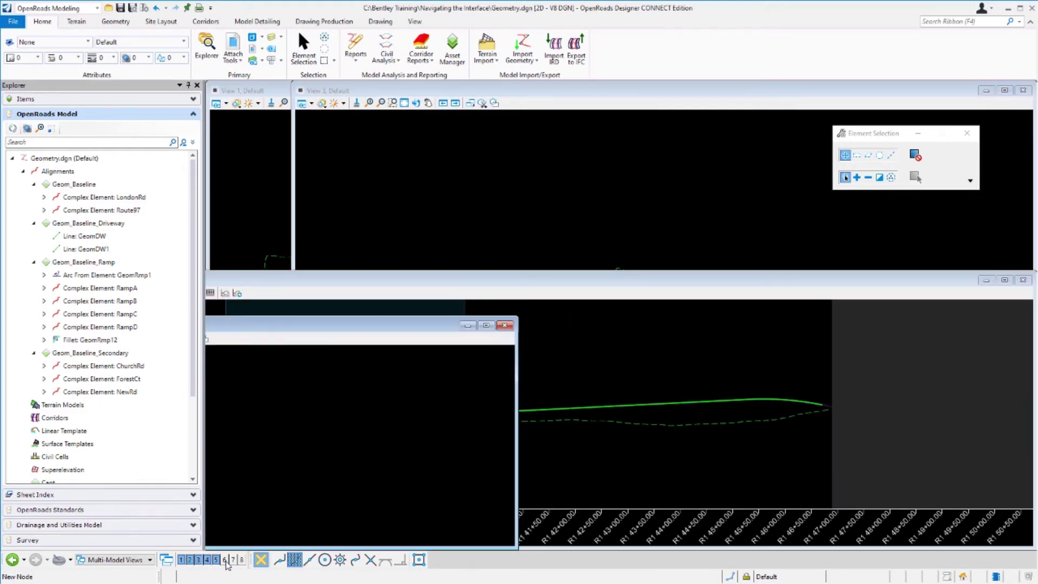
{"action": "left_click", "coordinate": [225, 560]}
{"action": "left_click", "coordinate": [233, 561]}
{"action": "left_click", "coordinate": [240, 560]}
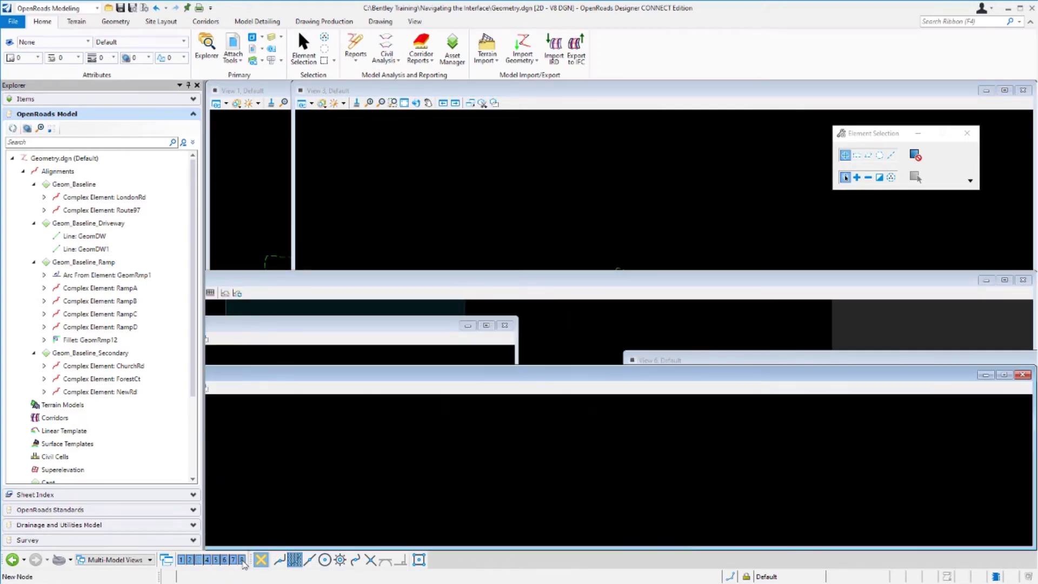
- Close views 3 through 8, keeping only views 1 and 2 open
{"action": "left_click", "coordinate": [200, 561]}
{"action": "left_click", "coordinate": [207, 560]}
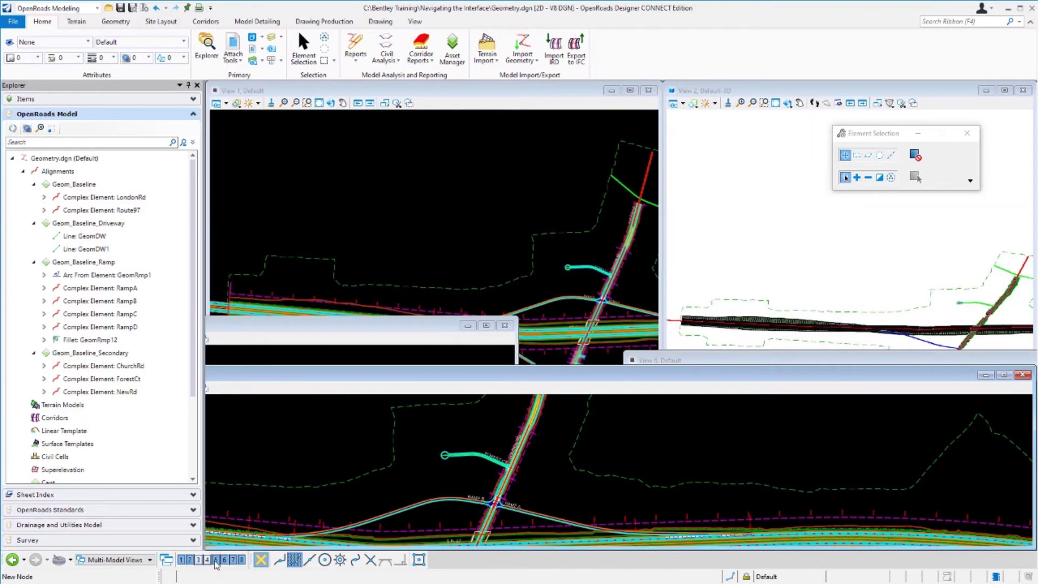
{"action": "left_click", "coordinate": [215, 561]}
{"action": "left_click", "coordinate": [224, 560]}
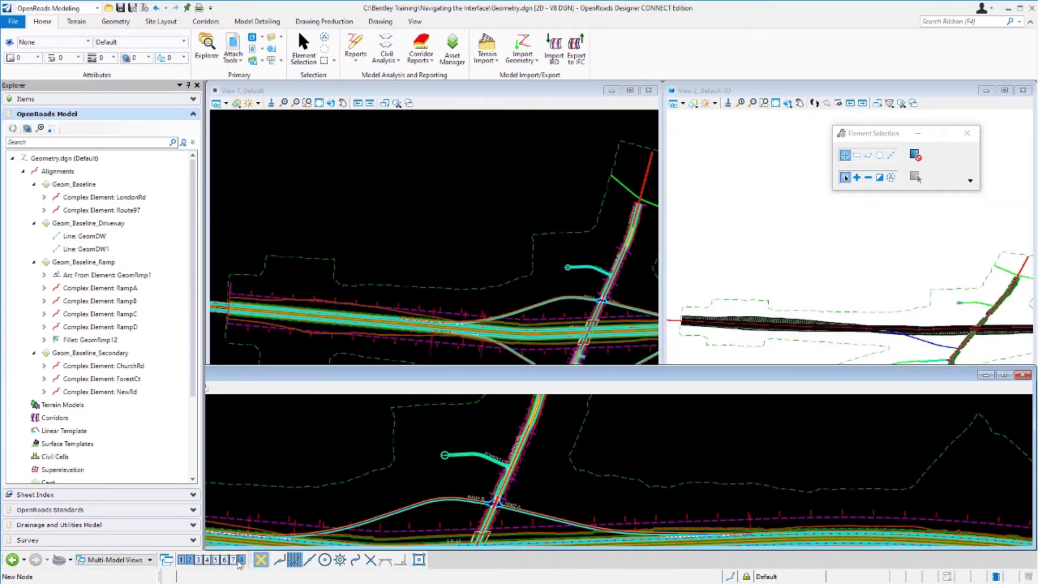
{"action": "left_click", "coordinate": [241, 560]}
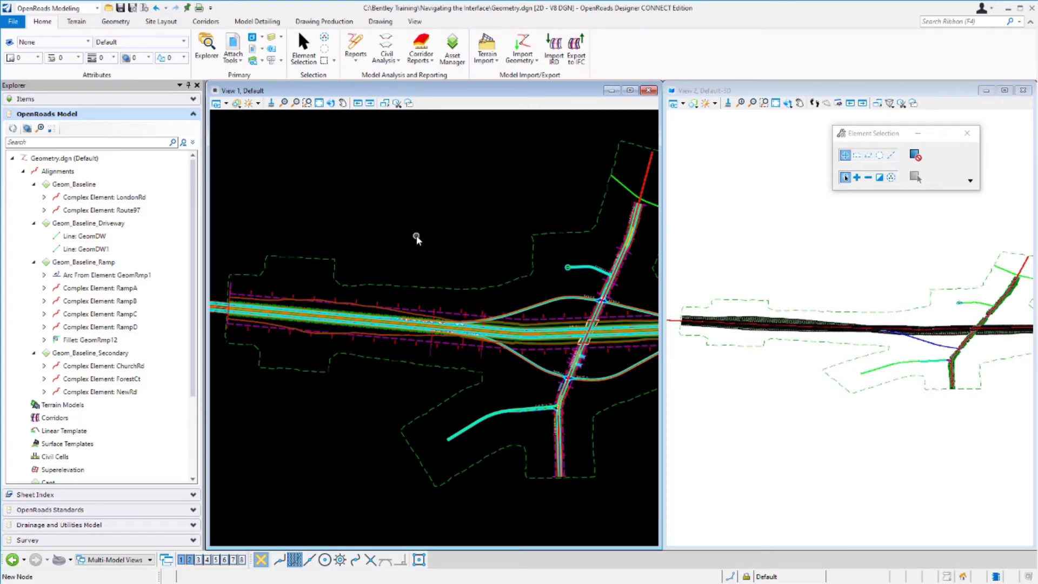
- Activate the Default-3D view and review the view groups, choosing Multi-Model Views
{"action": "left_click", "coordinate": [757, 180]}
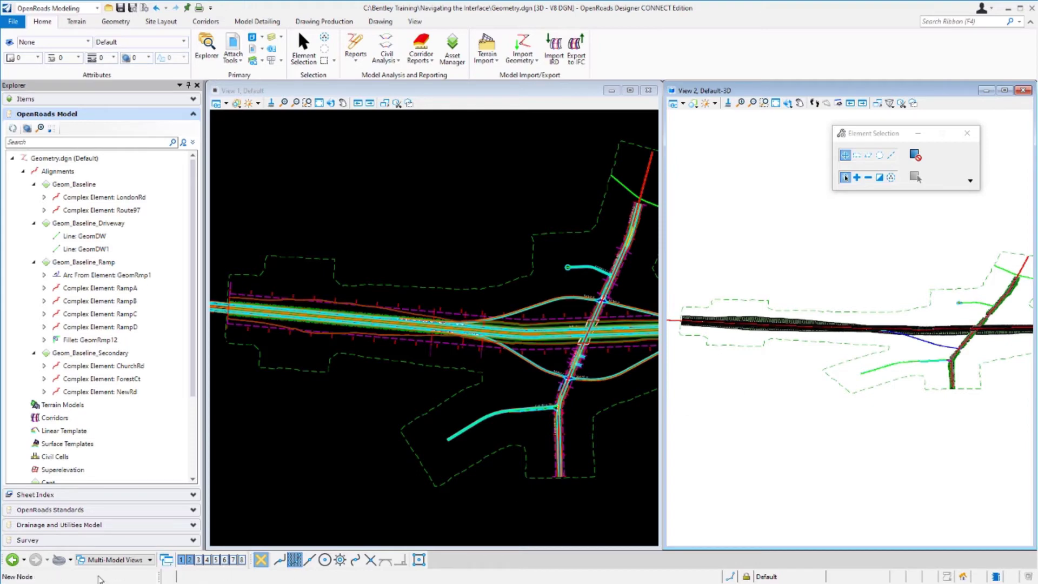
{"action": "left_click", "coordinate": [148, 561]}
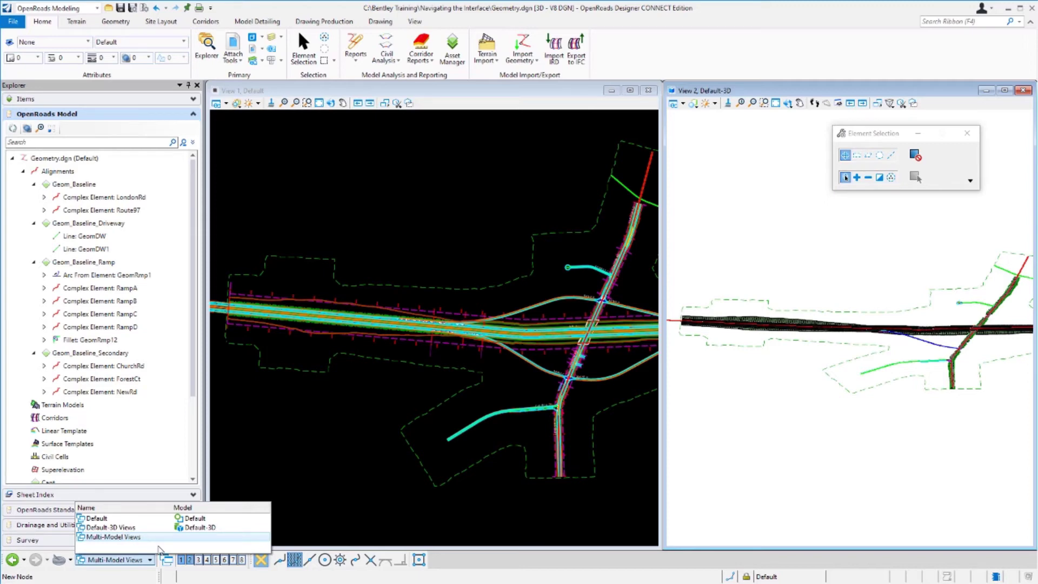
{"action": "left_click", "coordinate": [108, 538]}
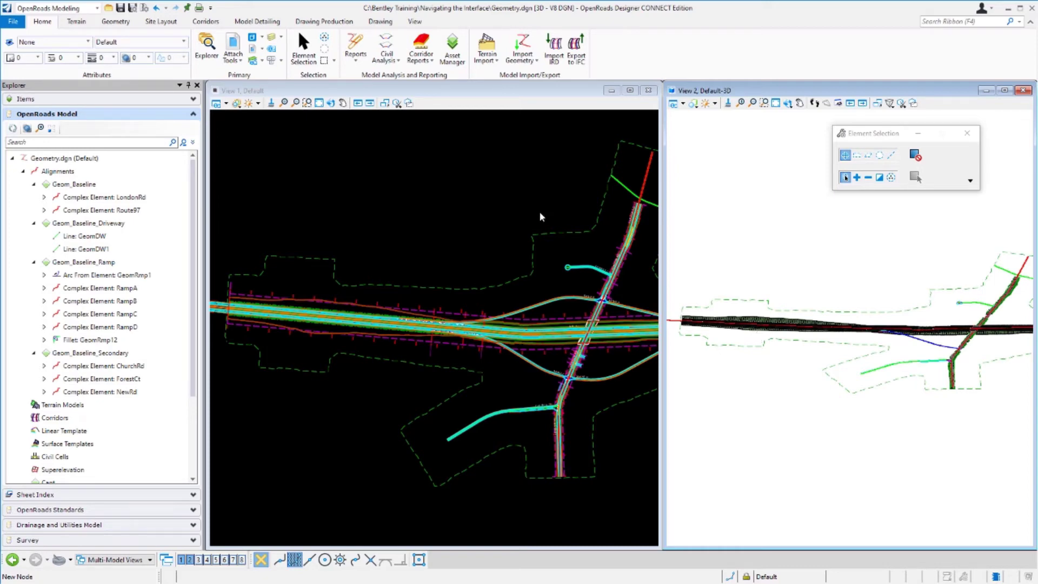
- Arrange the plan view into 4 Views Plan/Profile/XS/3D and open the LondonRd profile in View 5
{"action": "left_click", "coordinate": [411, 201]}
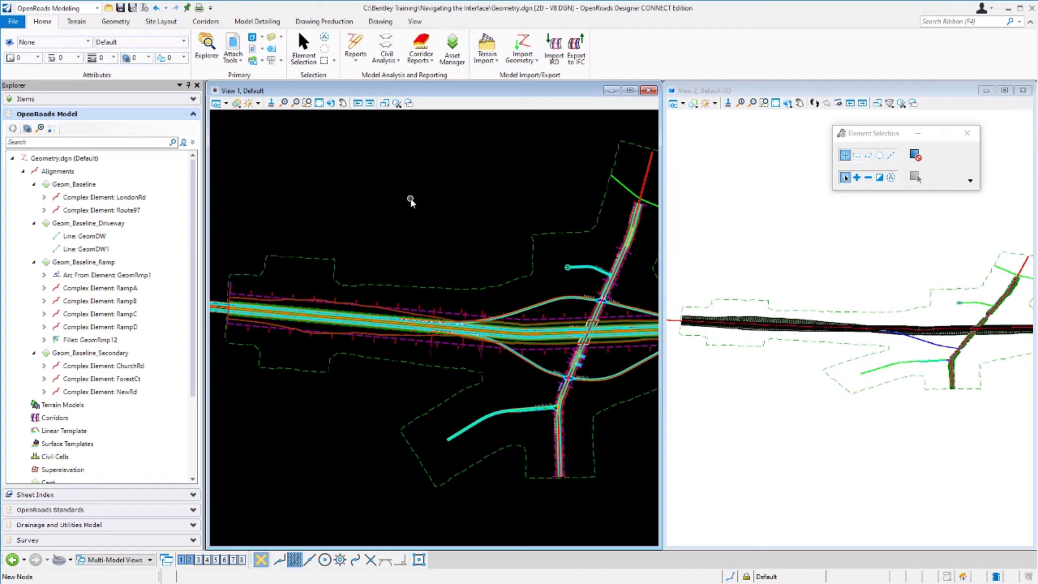
{"action": "right_click", "coordinate": [410, 201]}
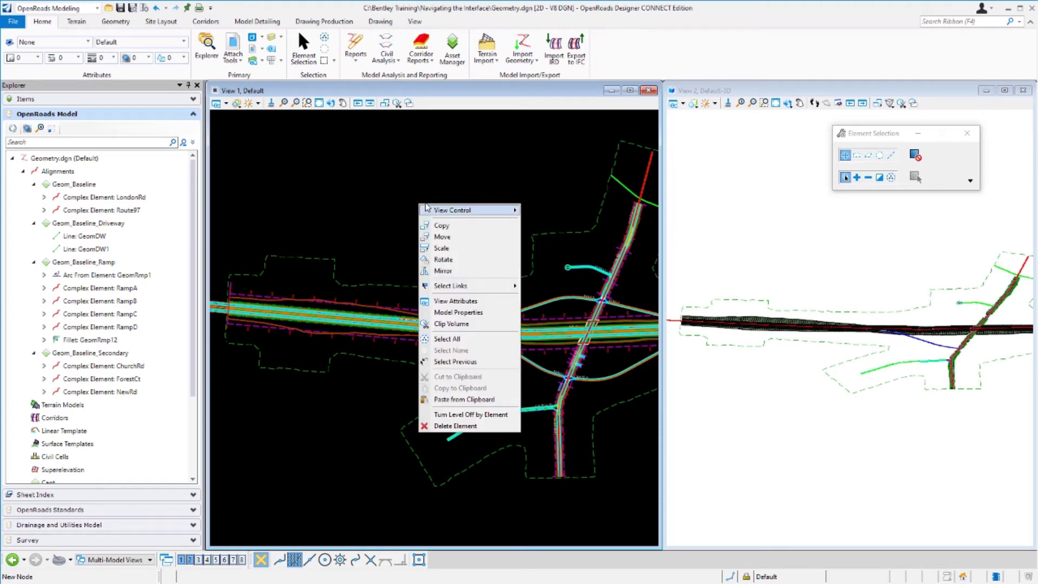
{"action": "mouse_move", "coordinate": [447, 210]}
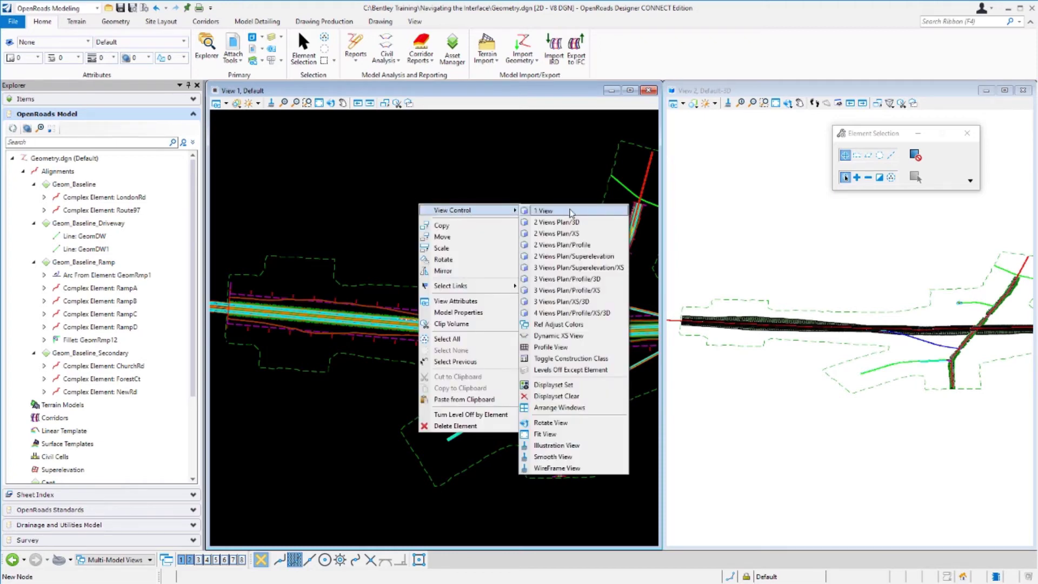
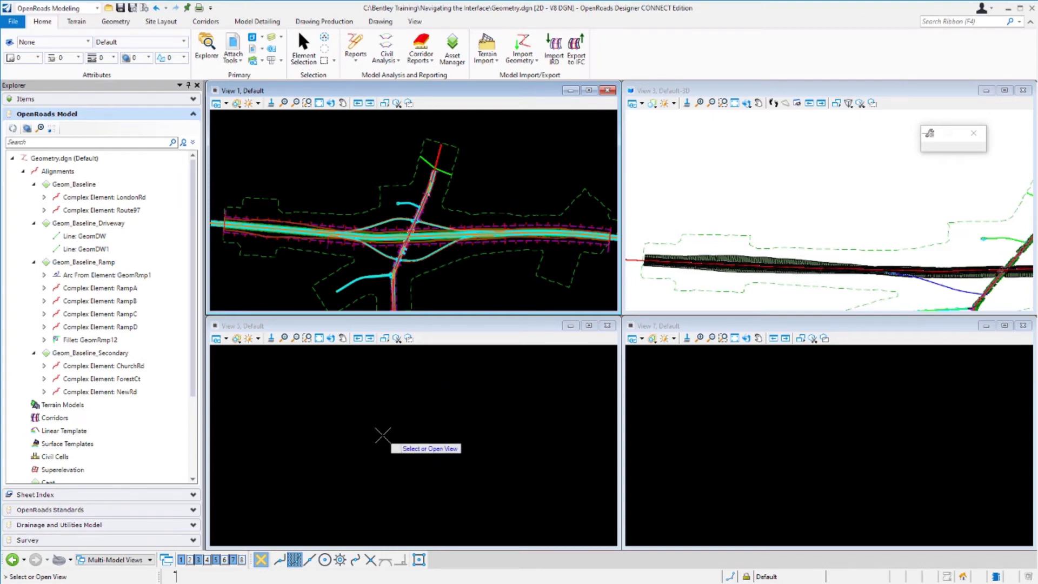
{"action": "left_click", "coordinate": [382, 436]}
{"action": "right_click", "coordinate": [354, 431]}
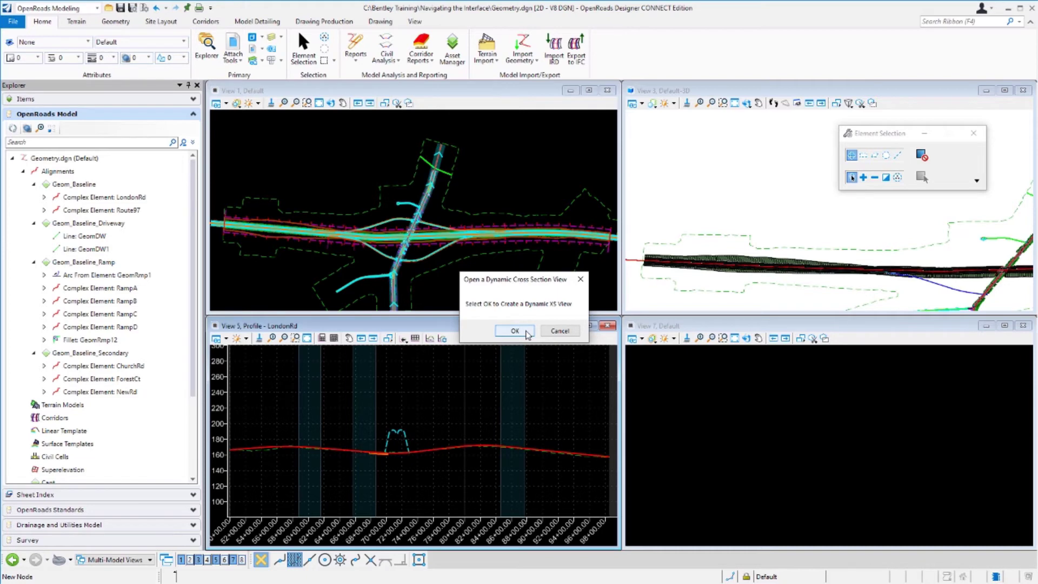
- Create a dynamic cross-section view along the LondonRd alignment with left and right offsets of 150
{"action": "left_click", "coordinate": [515, 331]}
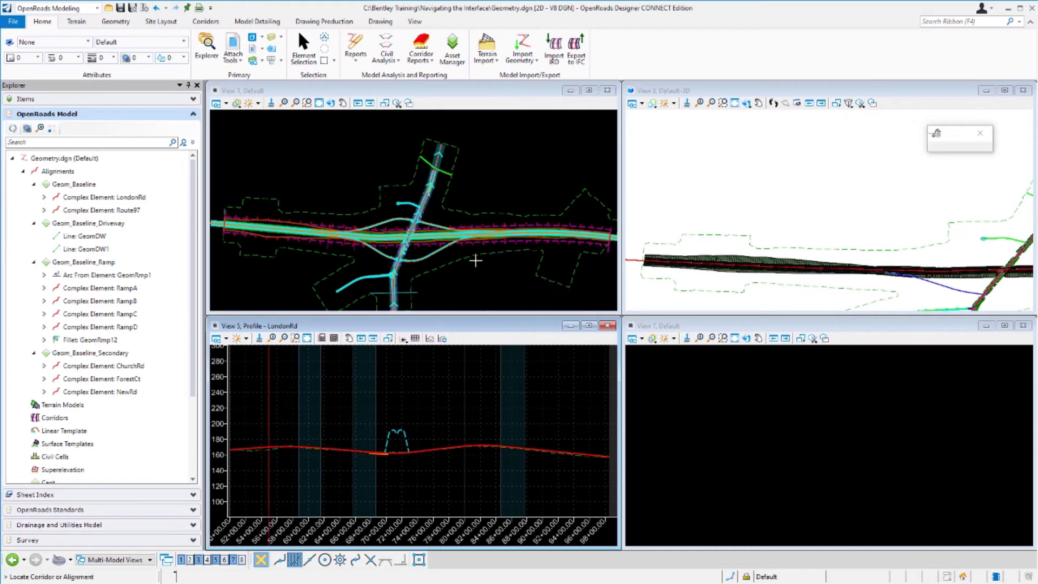
{"action": "left_click", "coordinate": [437, 156]}
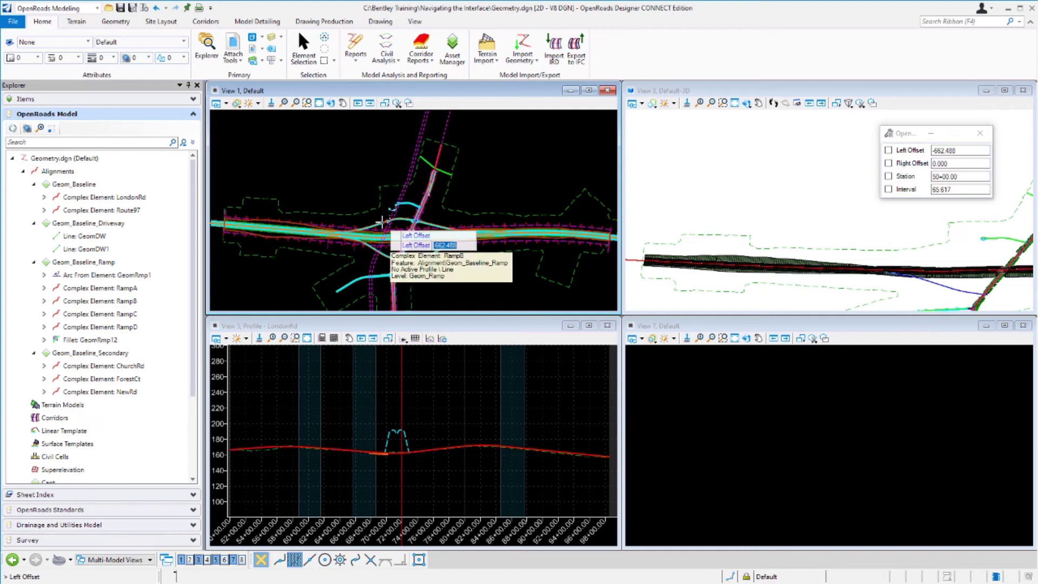
{"action": "key", "text": "BackSpace"}
{"action": "type", "text": "-150"}
{"action": "key", "text": "Return"}
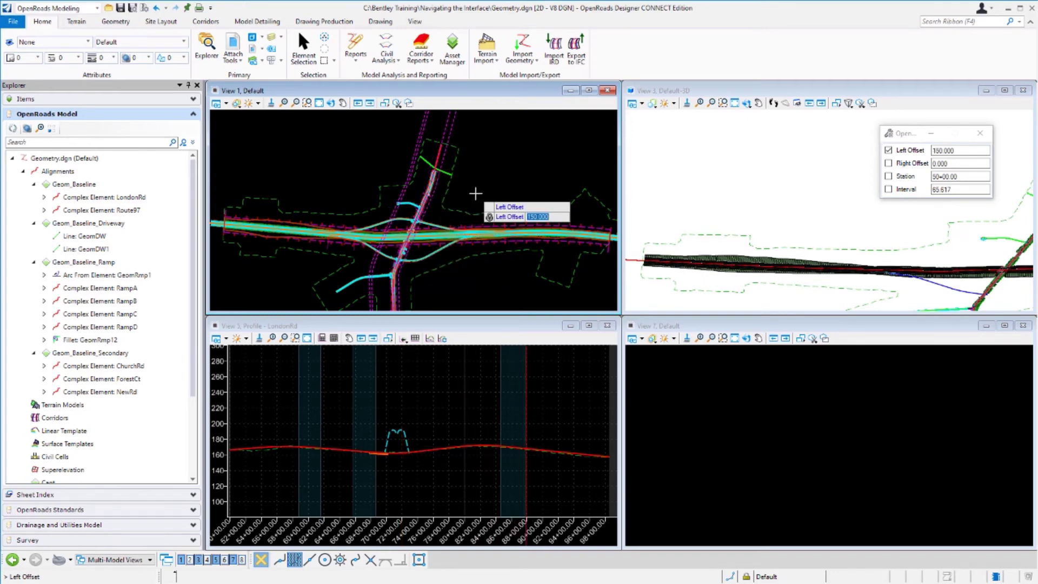
{"action": "left_click", "coordinate": [476, 193]}
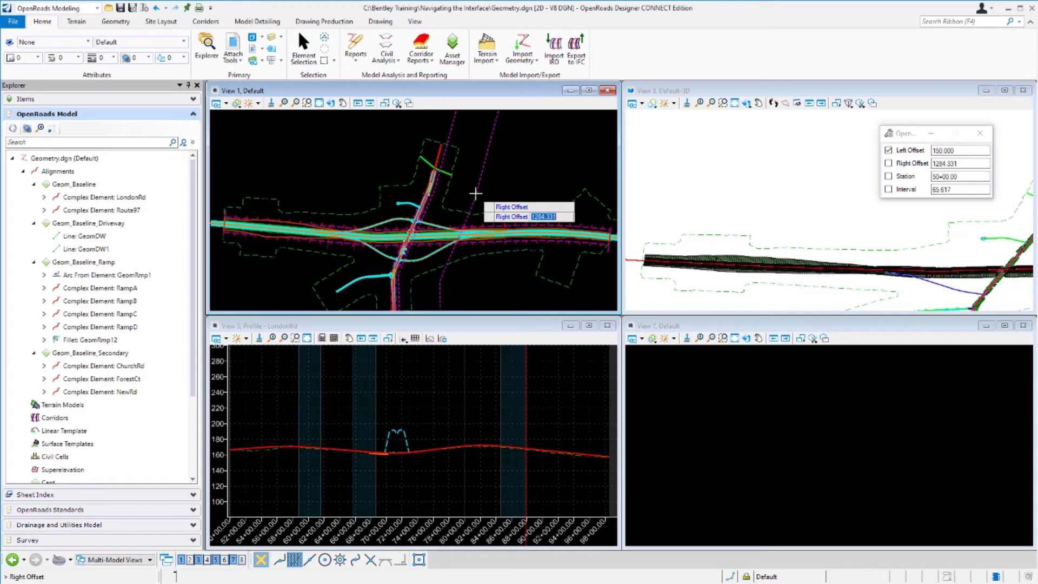
{"action": "type", "text": "150"}
{"action": "key", "text": "Return"}
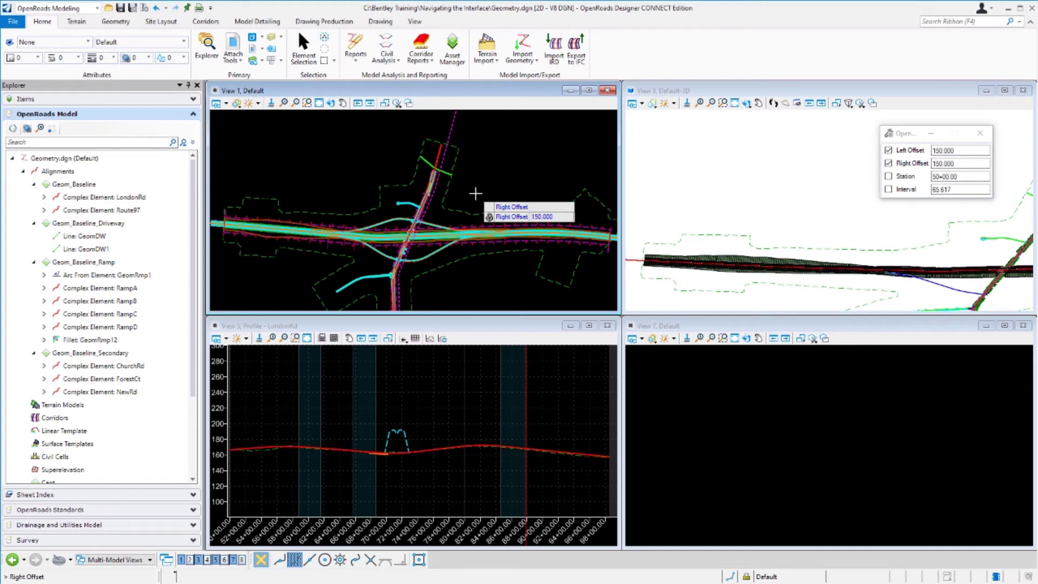
{"action": "left_click", "coordinate": [476, 194]}
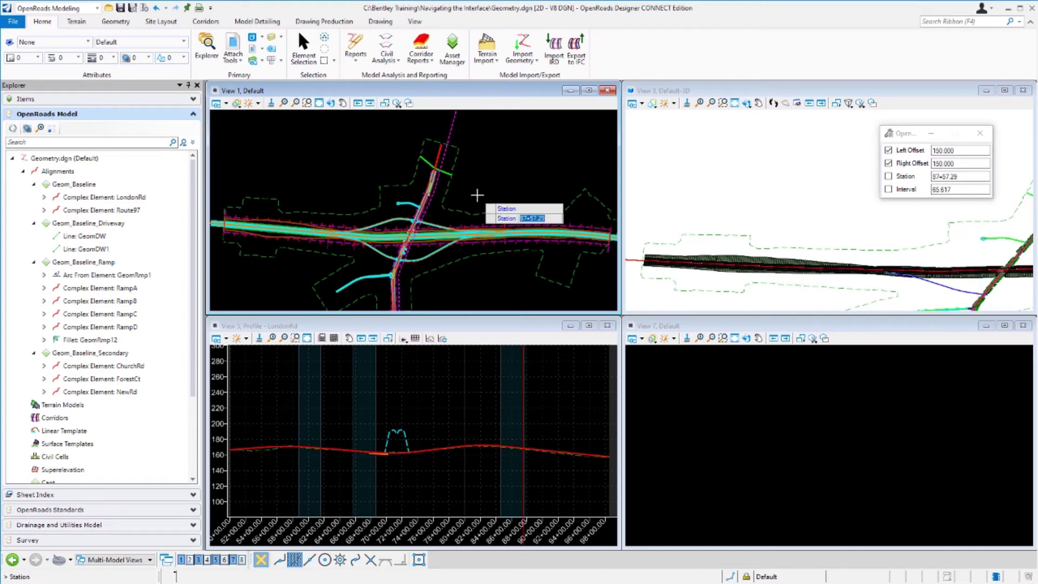
- Set the cross-section station to 50+00 and the interval to 50, place the sections in View 7 and end the command
{"action": "type", "text": "5000"}
{"action": "key", "text": "Return"}
{"action": "left_click", "coordinate": [477, 194]}
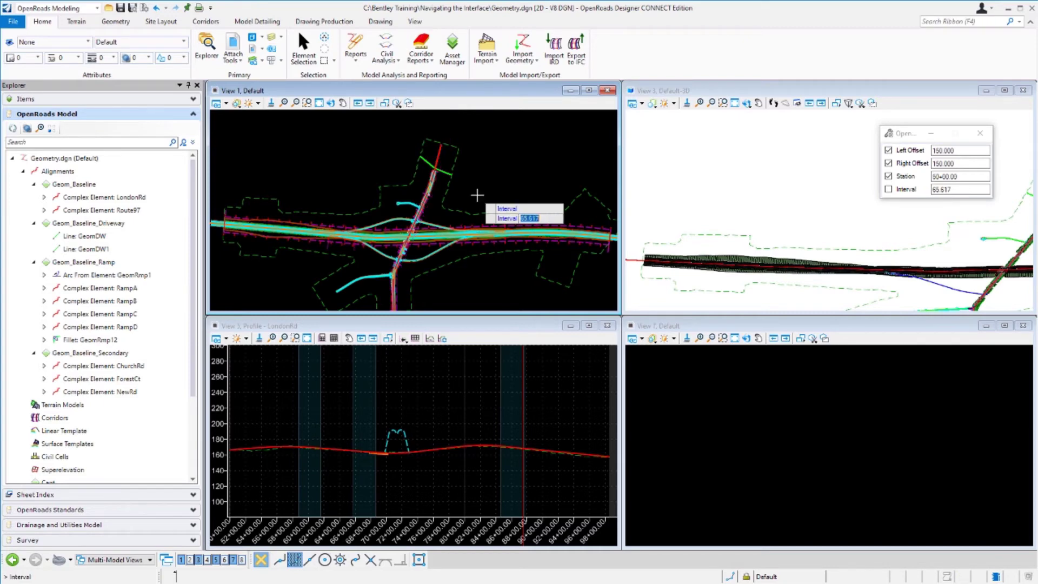
{"action": "type", "text": "50"}
{"action": "key", "text": "Return"}
{"action": "left_click", "coordinate": [477, 195]}
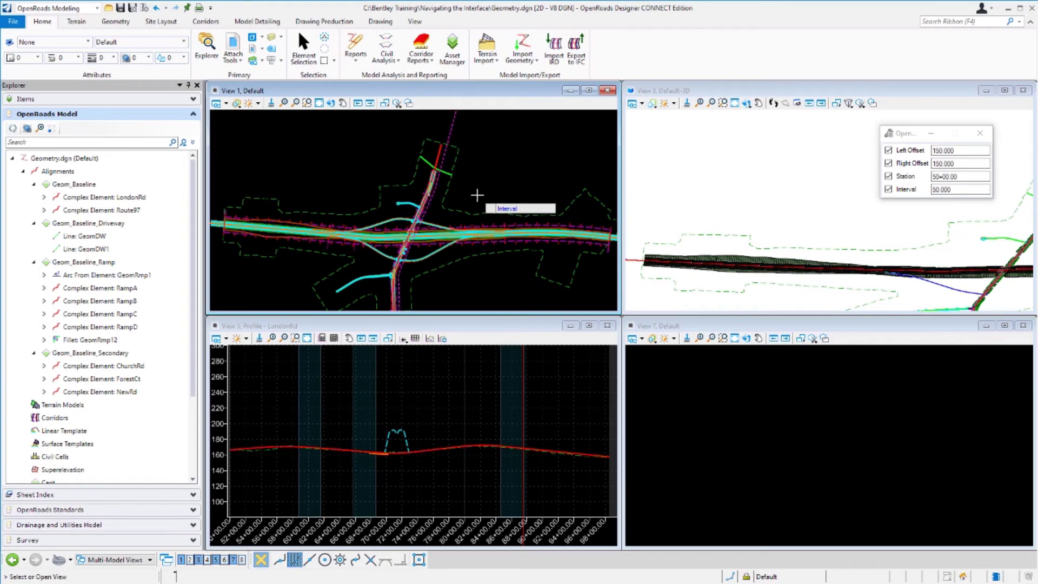
{"action": "left_click", "coordinate": [822, 444]}
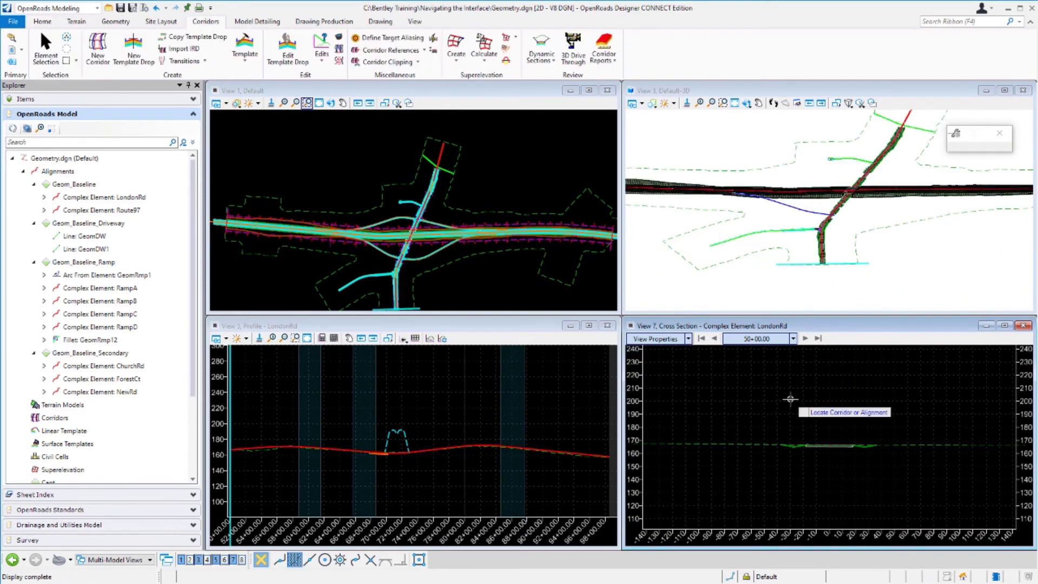
{"action": "right_click", "coordinate": [791, 400]}
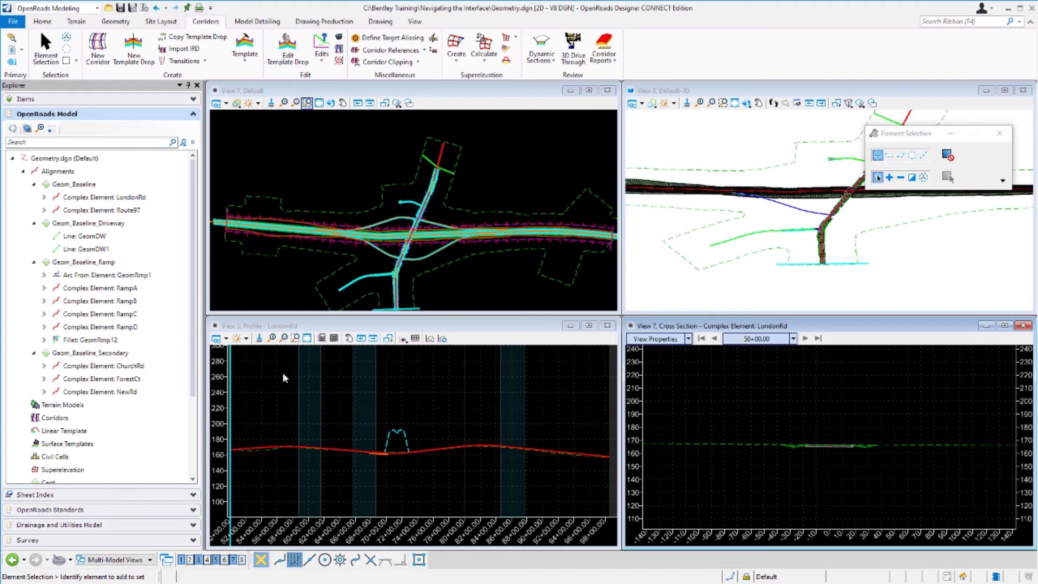
- Inspect the vertical geometry of the active LondonRd profile by selecting it in the profile view, and clear the selection
{"action": "left_click", "coordinate": [322, 390]}
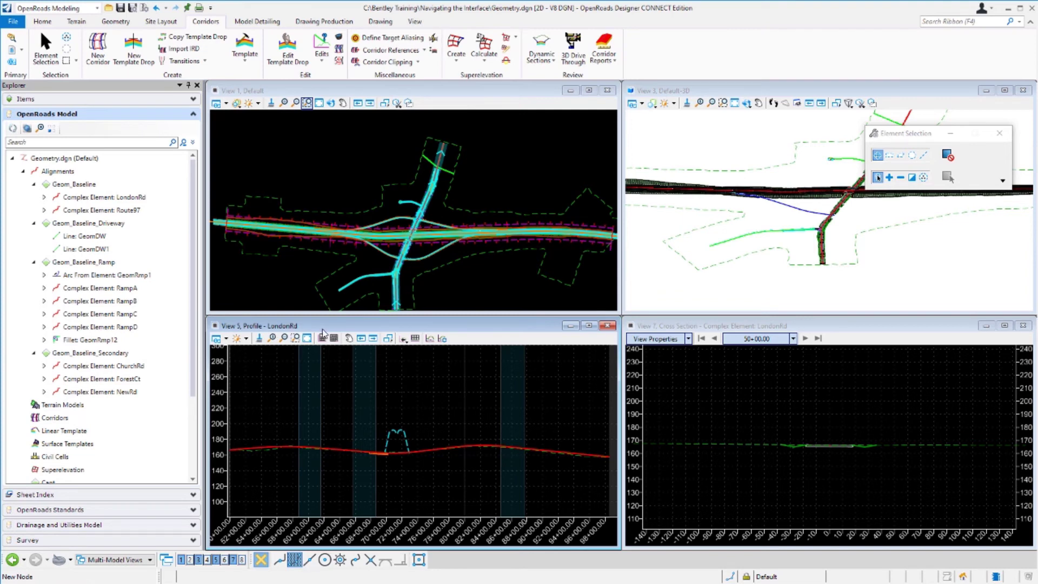
{"action": "mouse_move", "coordinate": [267, 448]}
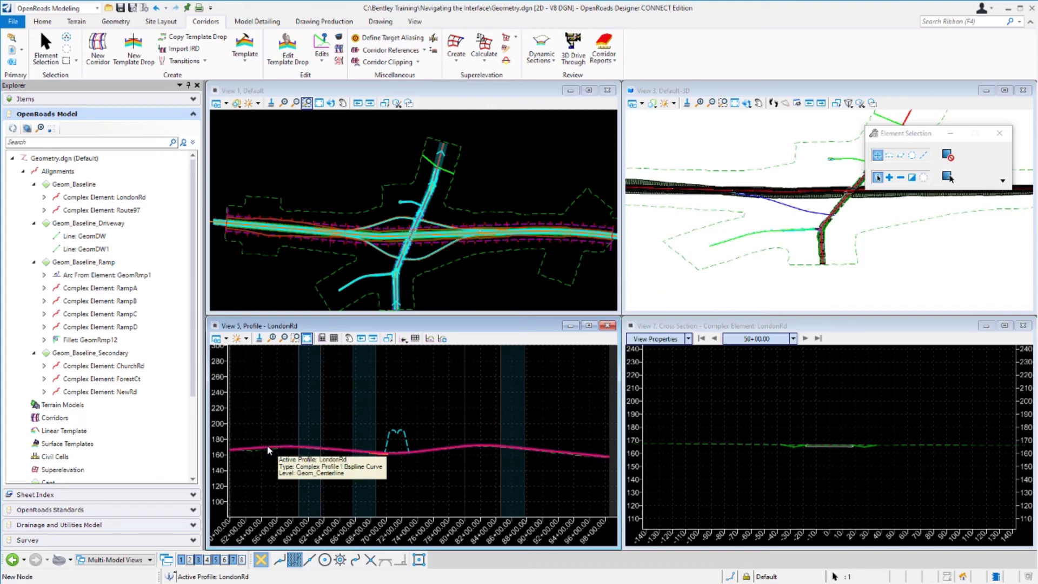
{"action": "left_click", "coordinate": [267, 447]}
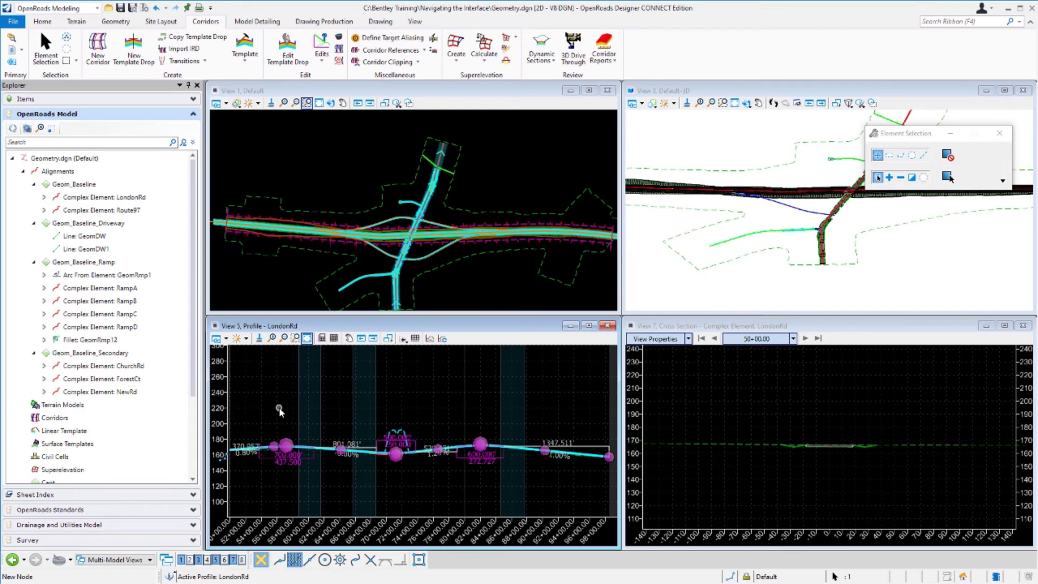
{"action": "key", "text": "Escape"}
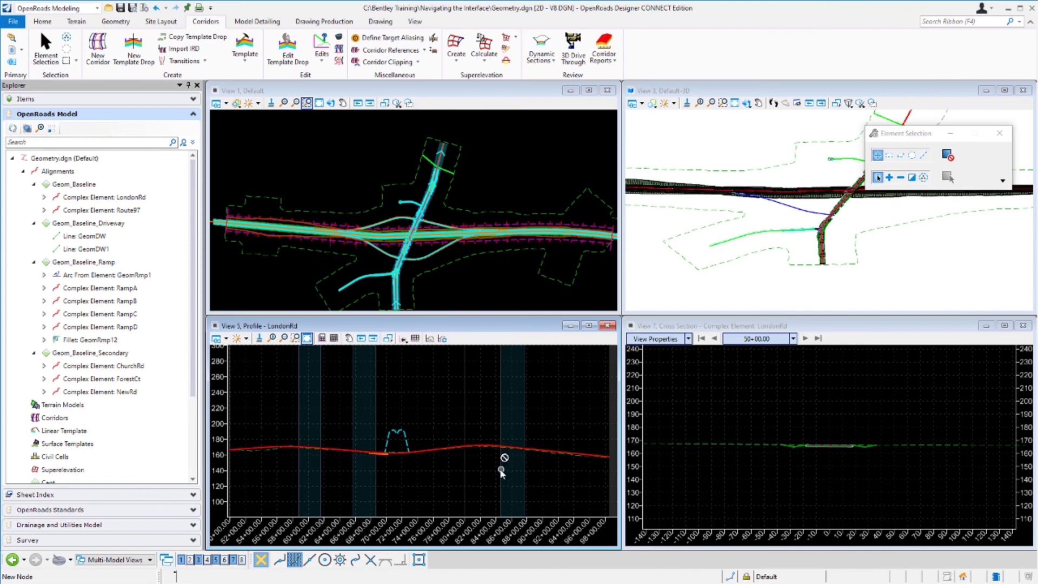
{"action": "mouse_move", "coordinate": [500, 472]}
- Examine the LondonRd cross sections, advancing station by station from 50+00 to 59+00 and watching the station marker in the other views
{"action": "left_click", "coordinate": [797, 365]}
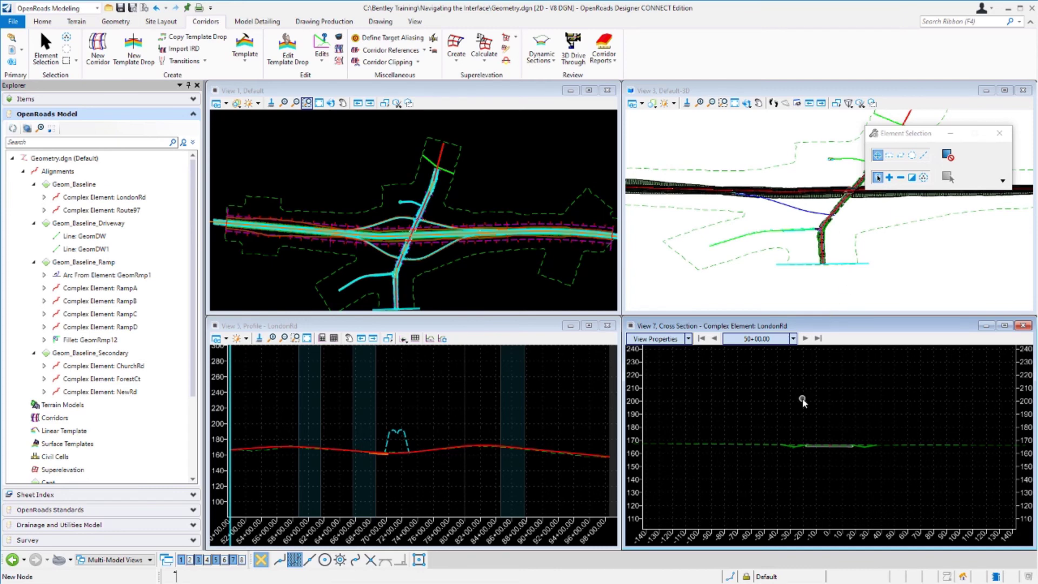
{"action": "scroll", "coordinate": [833, 448], "scroll_direction": "up", "scroll_amount": 2}
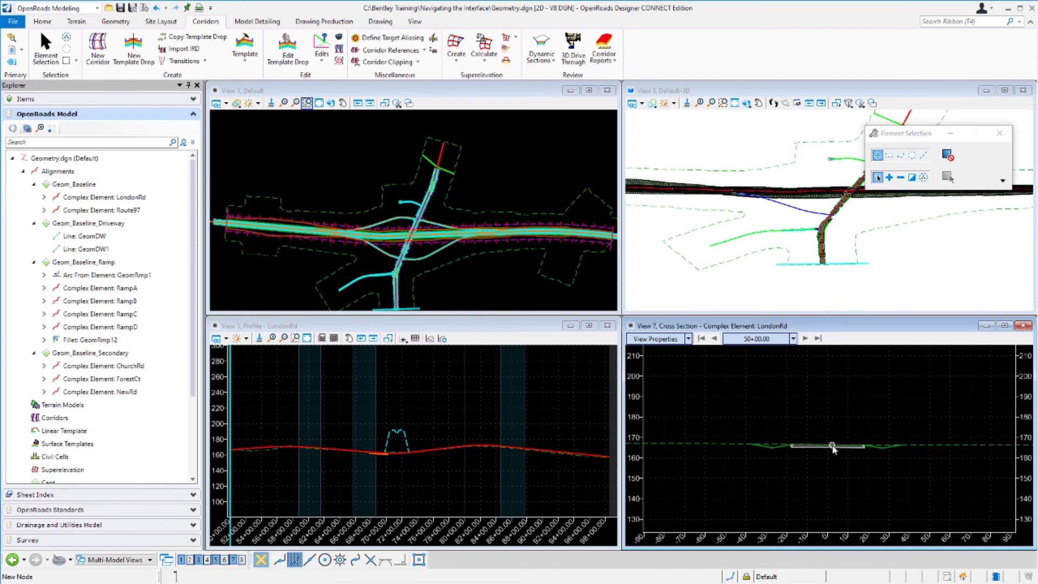
{"action": "scroll", "coordinate": [833, 449], "scroll_direction": "up", "scroll_amount": 3}
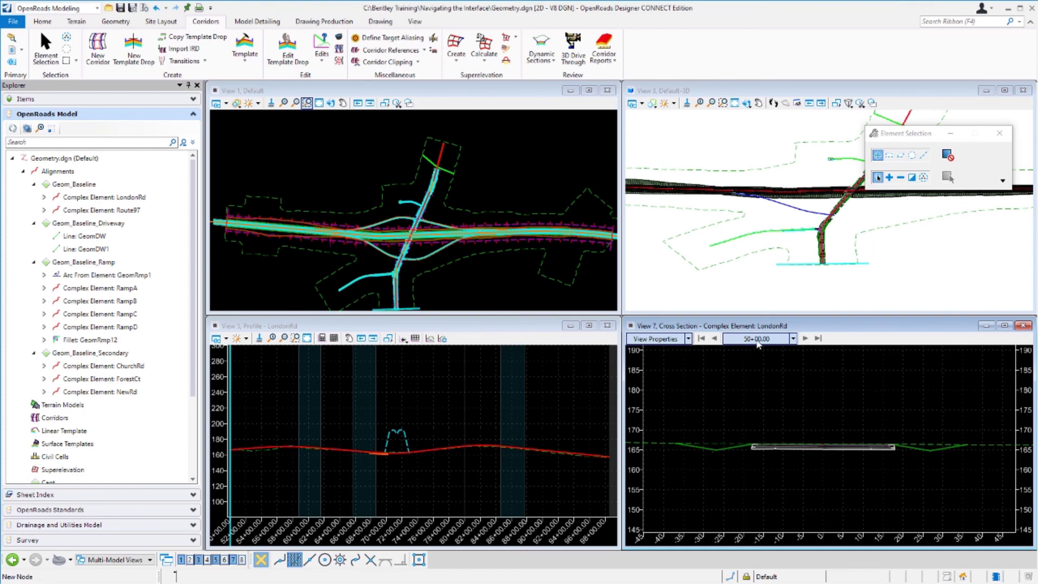
{"action": "left_click", "coordinate": [807, 339]}
{"action": "left_click", "coordinate": [814, 340]}
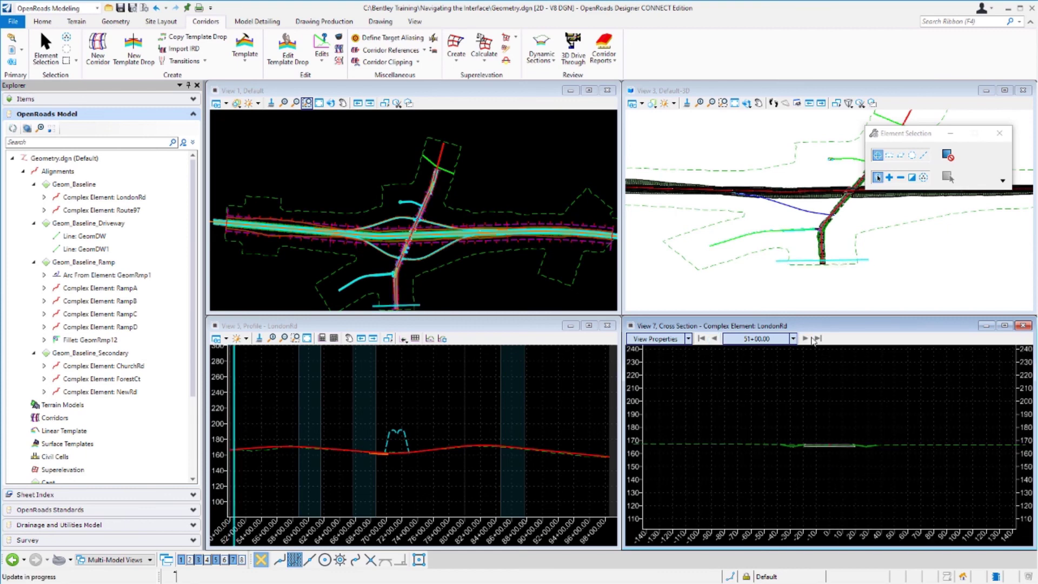
{"action": "left_click", "coordinate": [814, 339]}
{"action": "left_click", "coordinate": [813, 340]}
{"action": "left_click", "coordinate": [812, 339]}
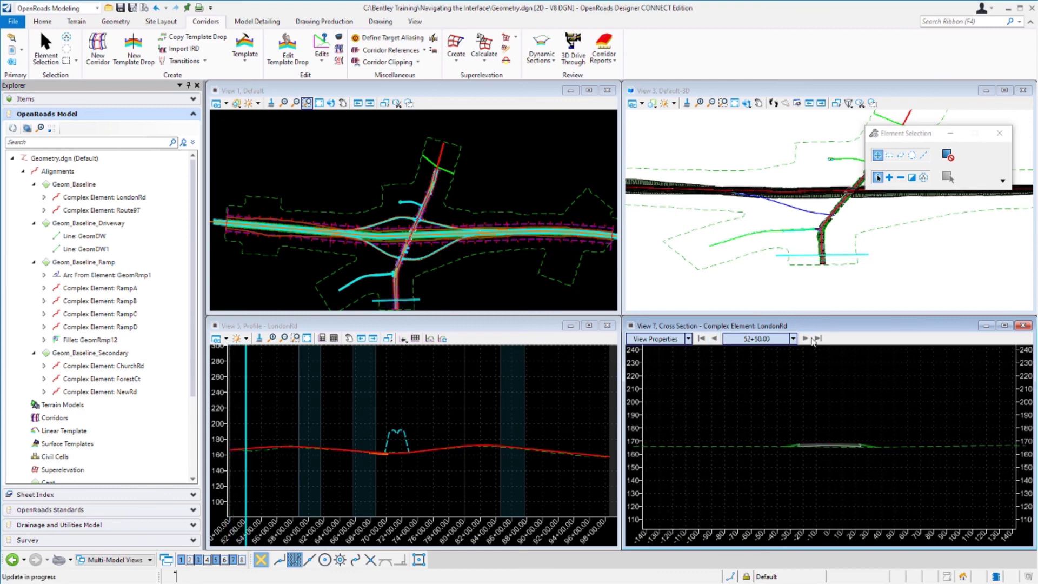
{"action": "left_click", "coordinate": [812, 340]}
{"action": "left_click", "coordinate": [811, 340]}
{"action": "left_click", "coordinate": [811, 340]}
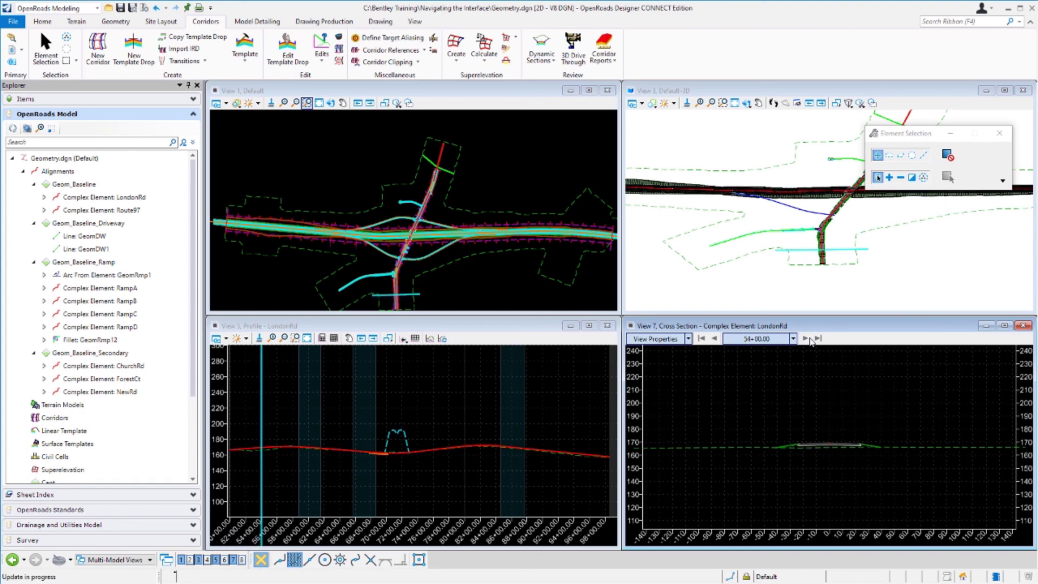
{"action": "left_click", "coordinate": [811, 340]}
{"action": "left_click", "coordinate": [812, 340]}
{"action": "left_click", "coordinate": [811, 340]}
{"action": "left_click", "coordinate": [811, 340]}
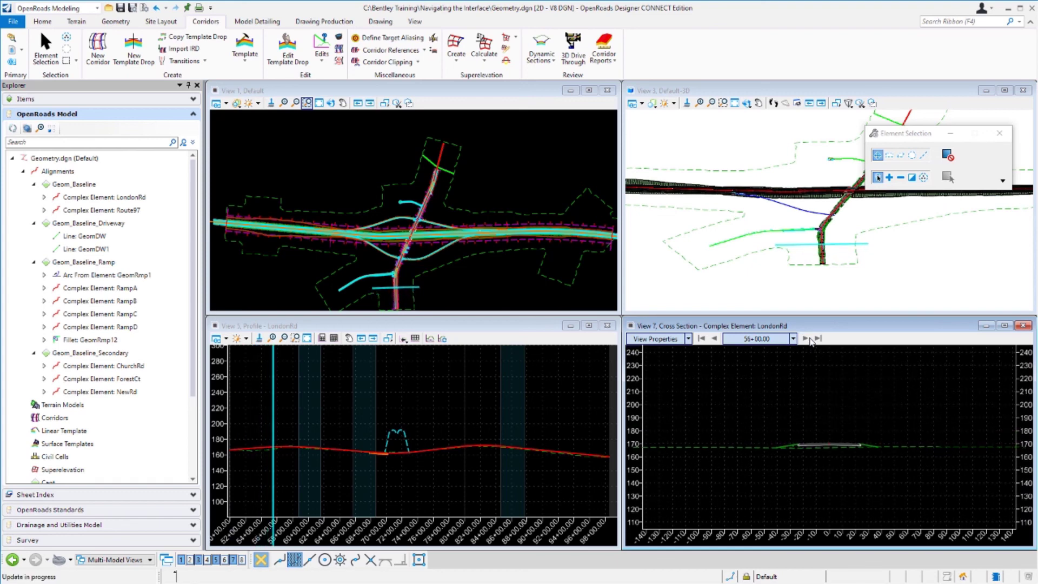
{"action": "left_click", "coordinate": [811, 339]}
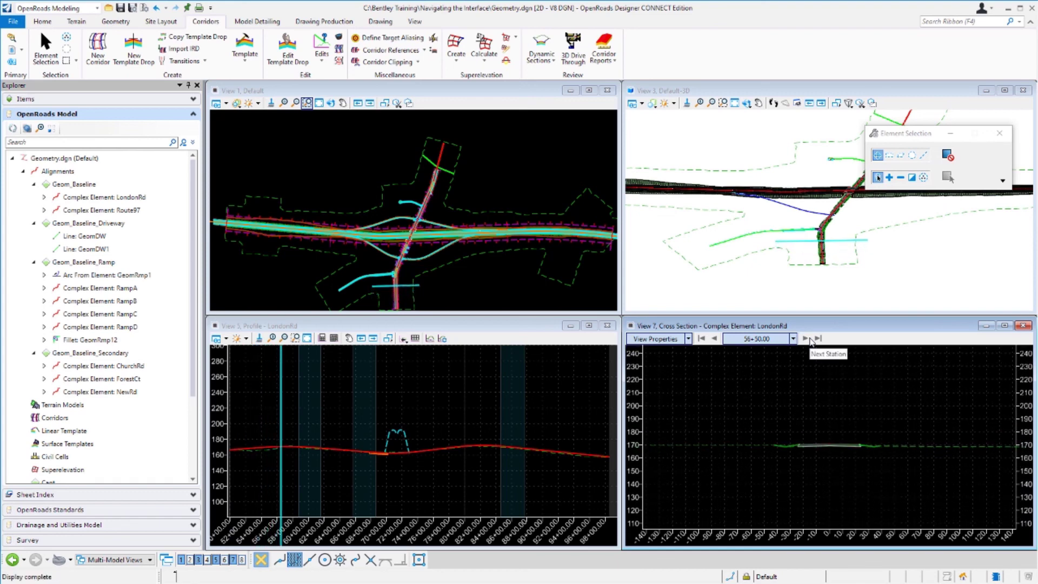
{"action": "left_click", "coordinate": [811, 340]}
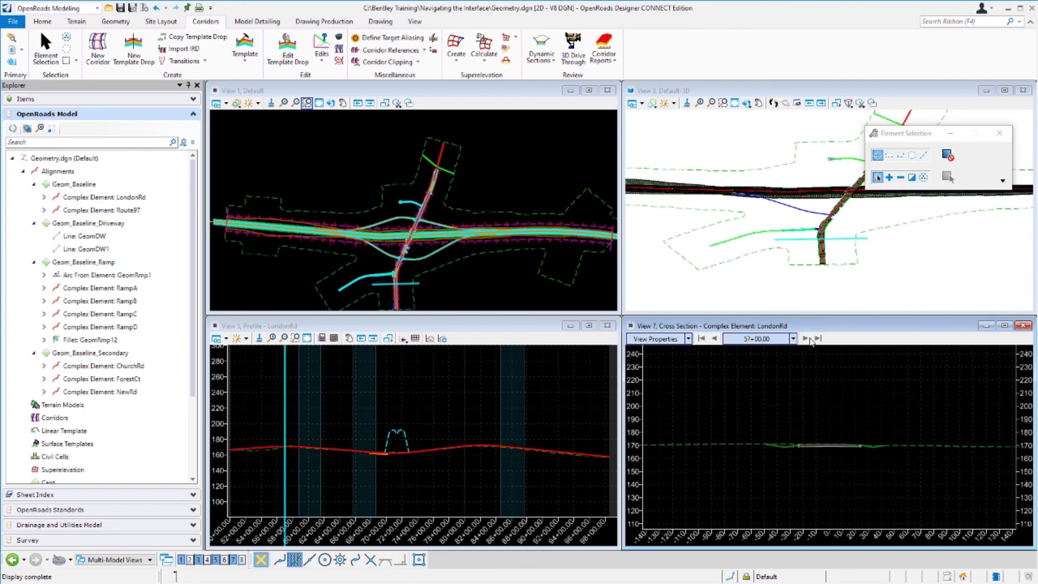
{"action": "left_click", "coordinate": [812, 340]}
{"action": "left_click", "coordinate": [811, 340]}
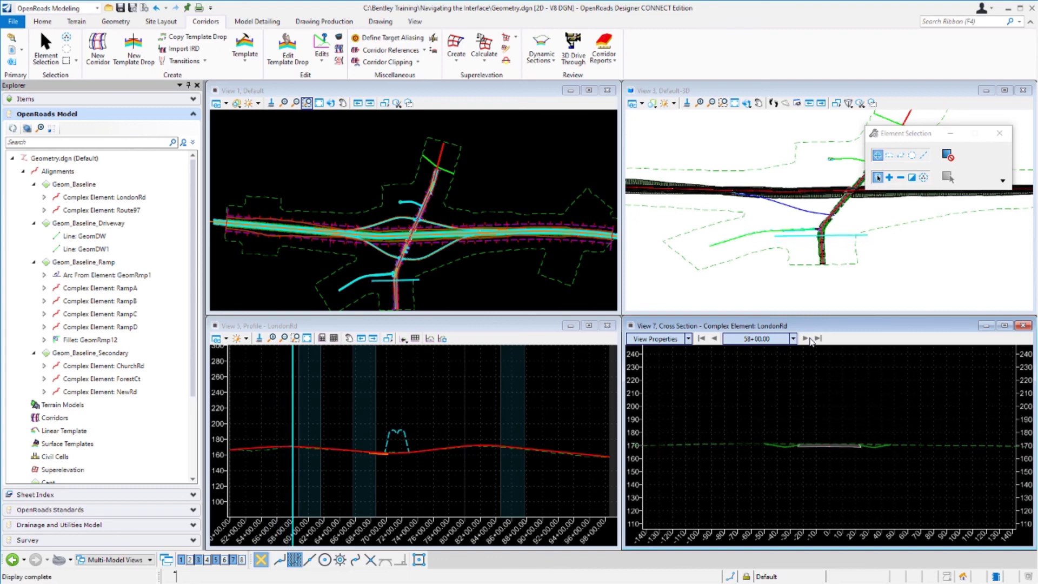
{"action": "left_click", "coordinate": [811, 340]}
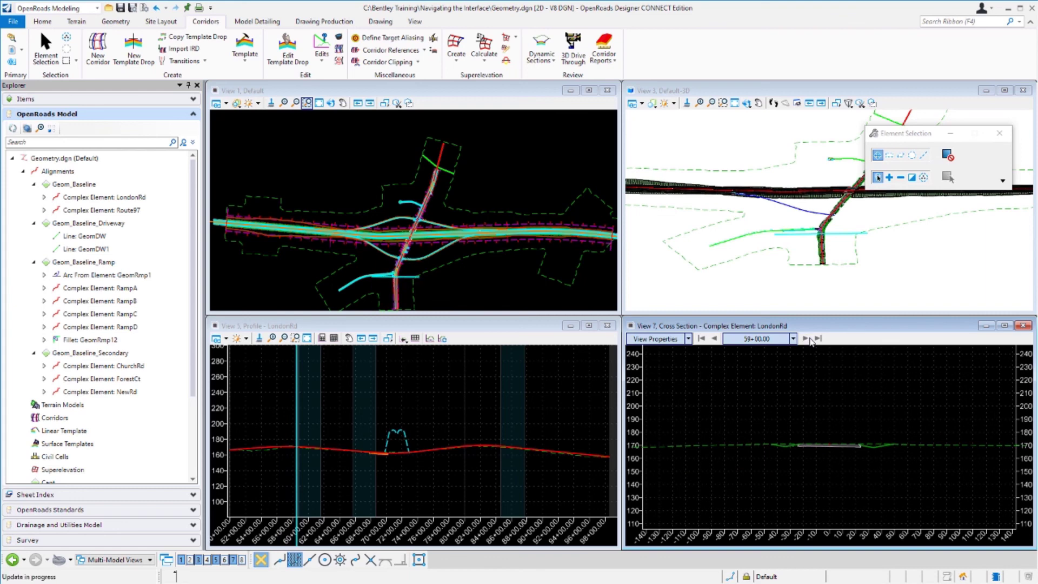
{"action": "left_click", "coordinate": [810, 340]}
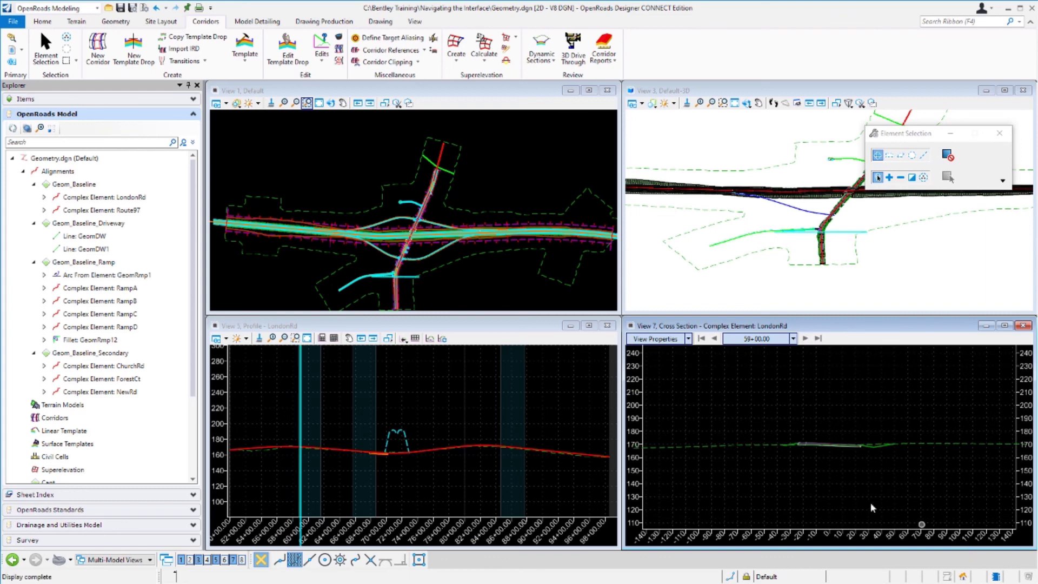